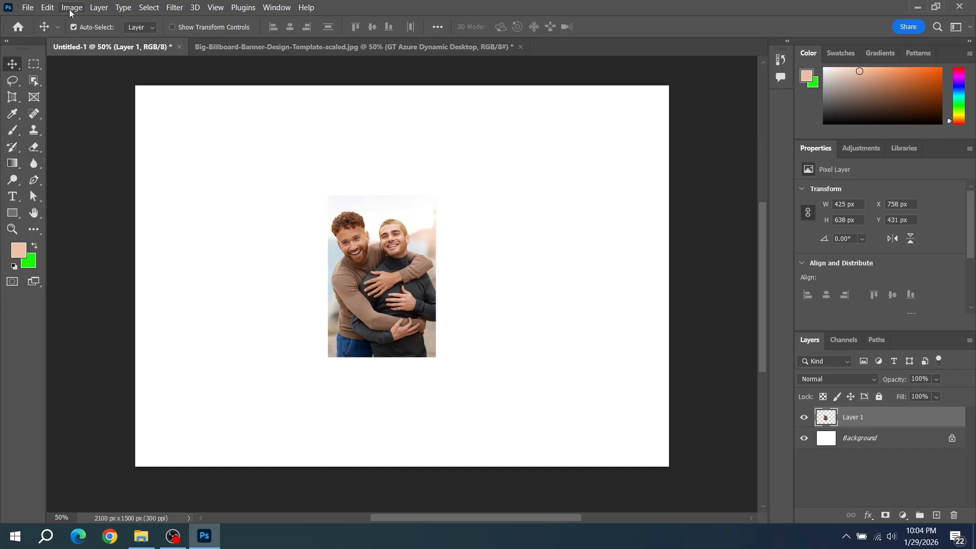
Scale the photo of two men on Layer 1 to about 109% with Free Transform, undoing one intermediate non-proportional resize.
click(42, 8)
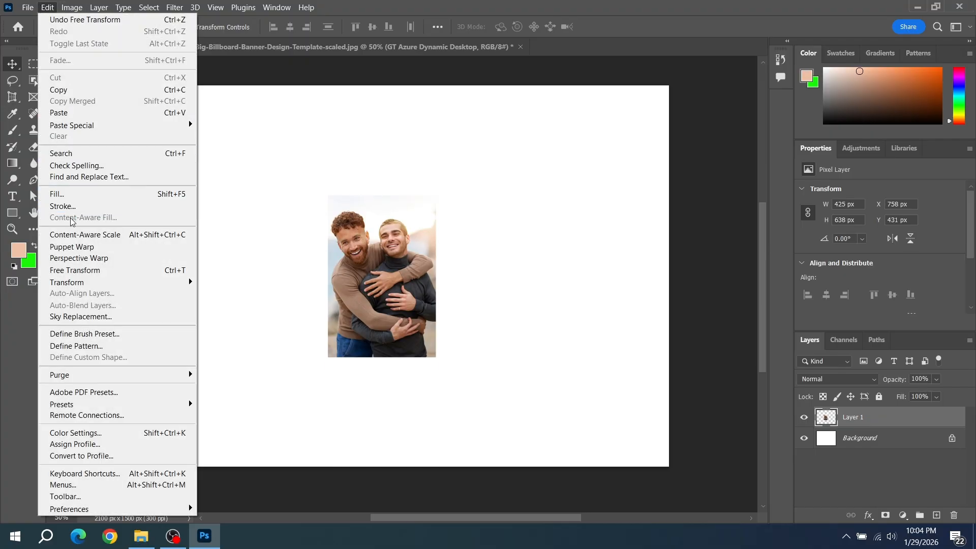
mouse_move(70, 282)
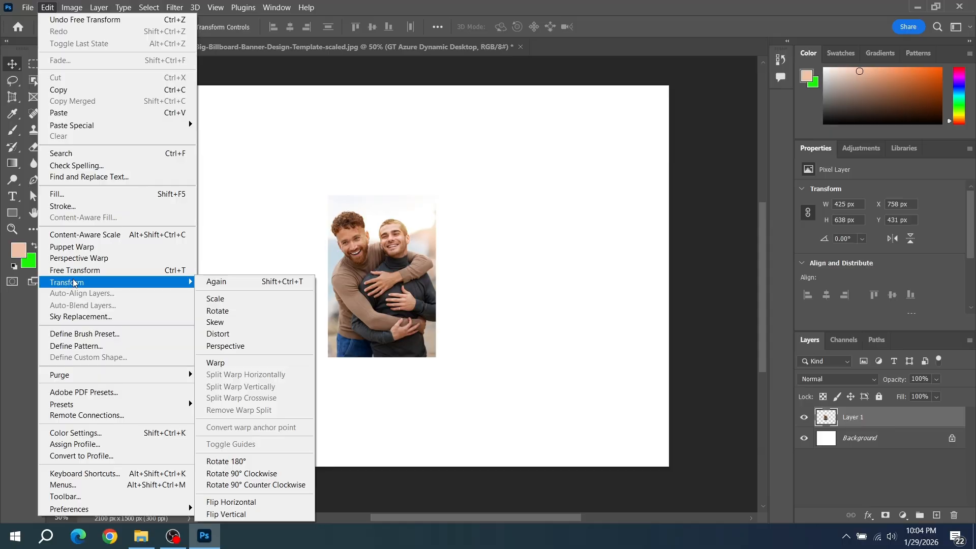
click(89, 275)
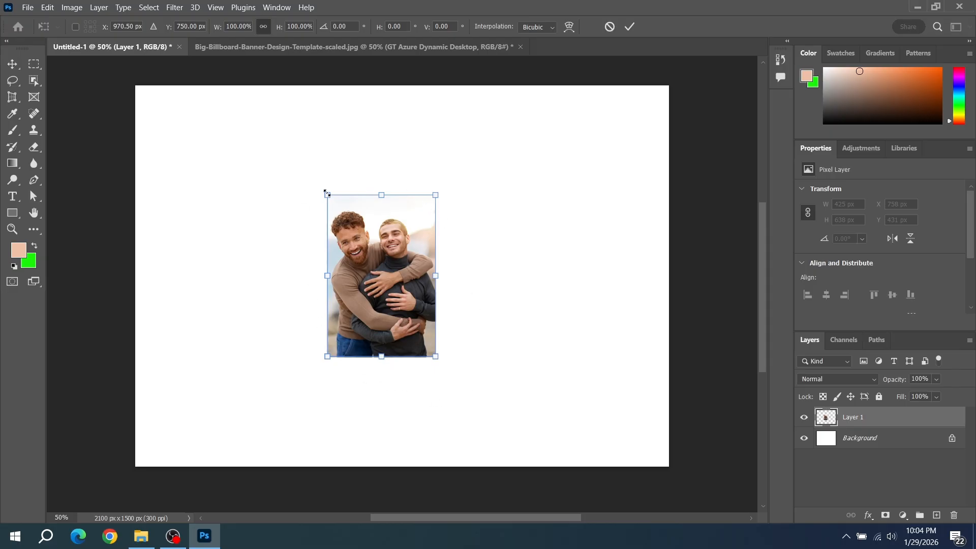
drag(326, 193, 355, 245)
drag(436, 209, 585, 217)
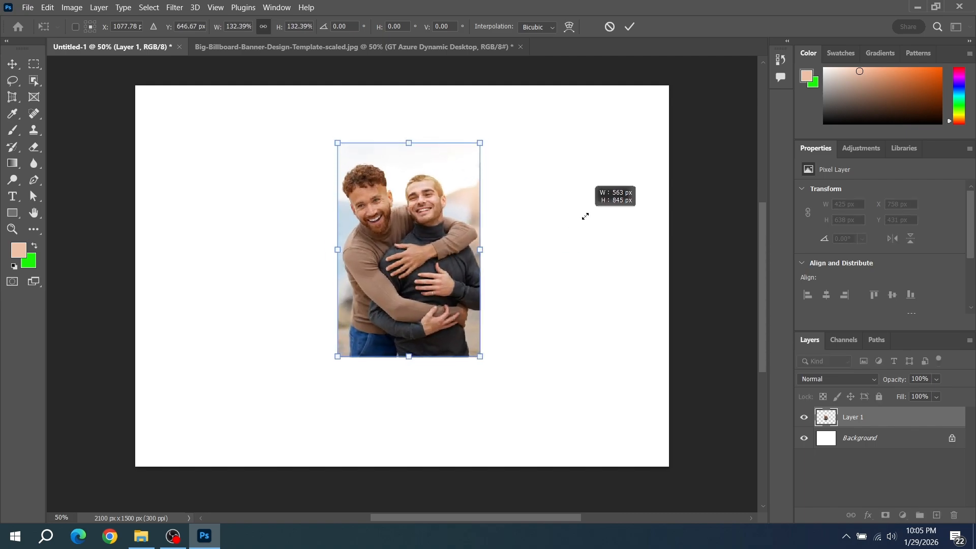
mouse_move(480, 250)
mouse_down()
mouse_move(412, 254)
mouse_move(491, 257)
mouse_up()
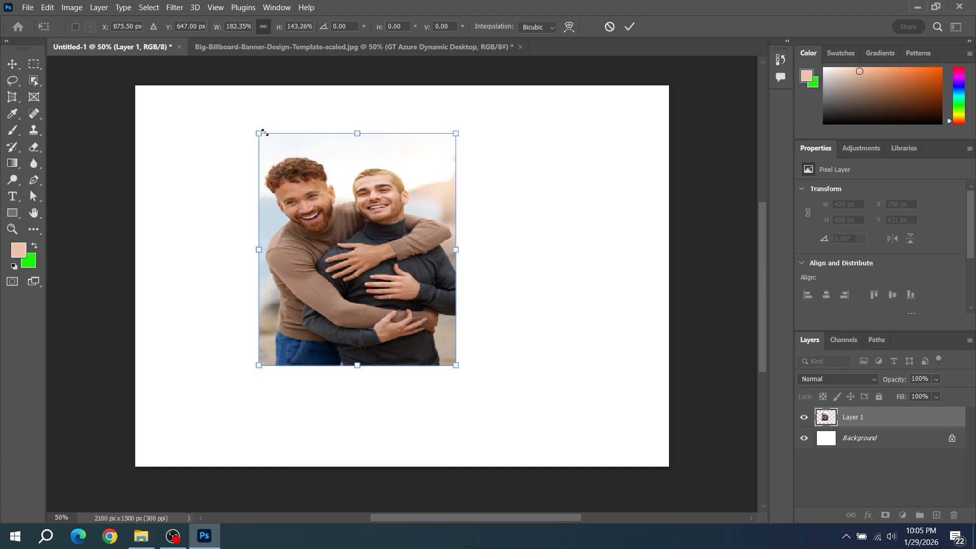
drag(260, 133, 301, 168)
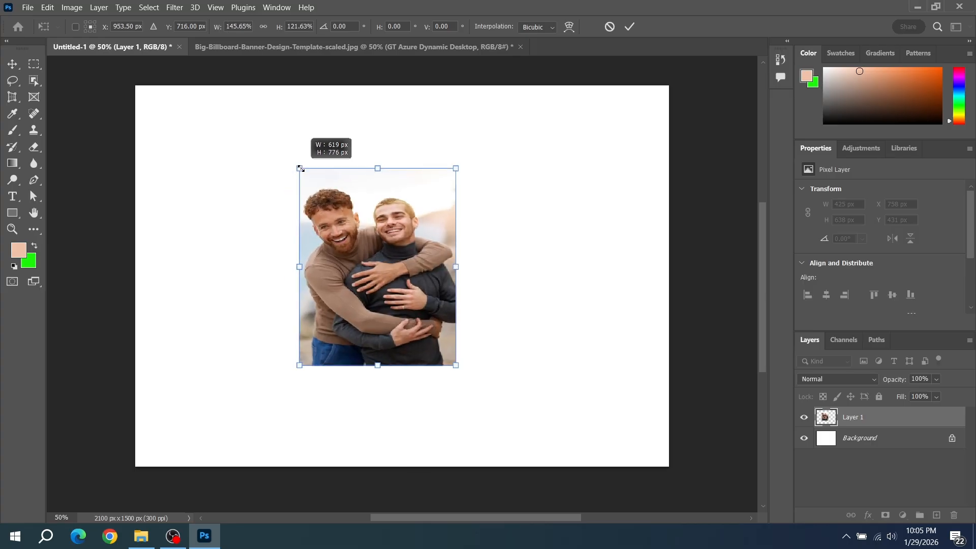
key(ctrl+z)
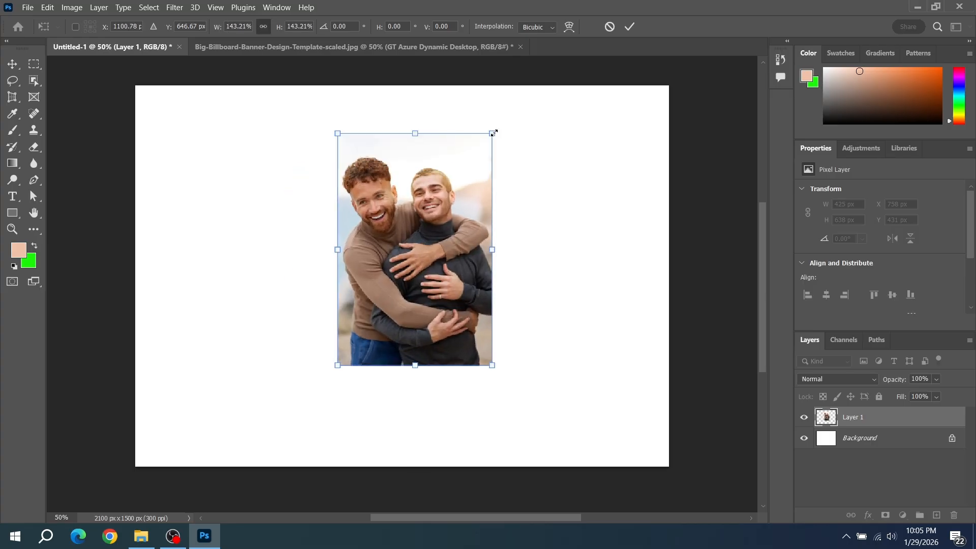
drag(493, 133, 396, 163)
Rotate the photo about 18° clockwise within Free Transform and straighten it back to 0°.
right_click(363, 188)
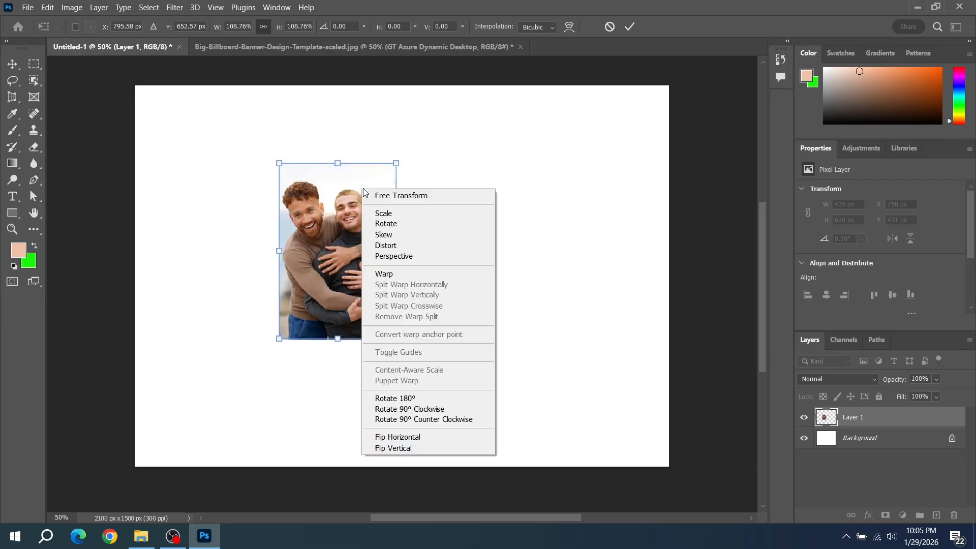
click(352, 151)
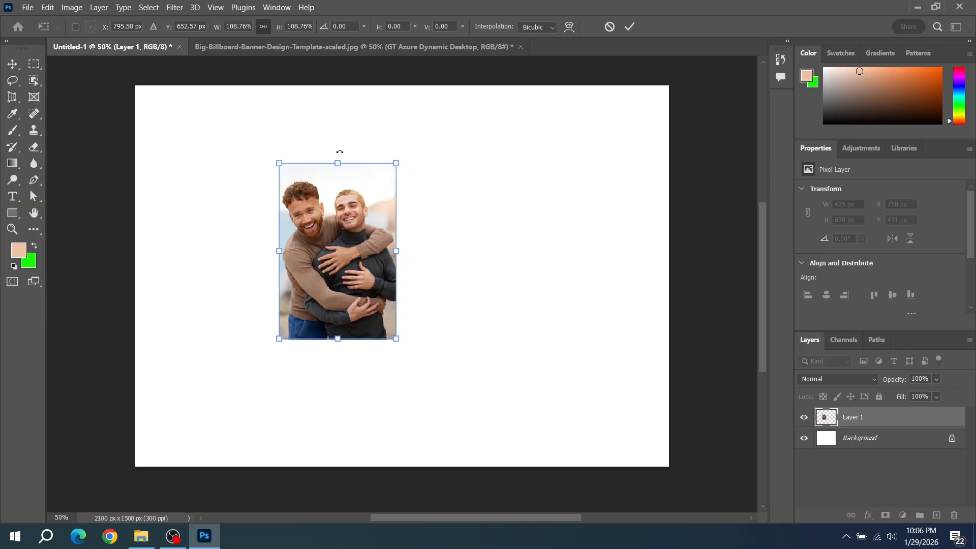
drag(341, 152, 308, 170)
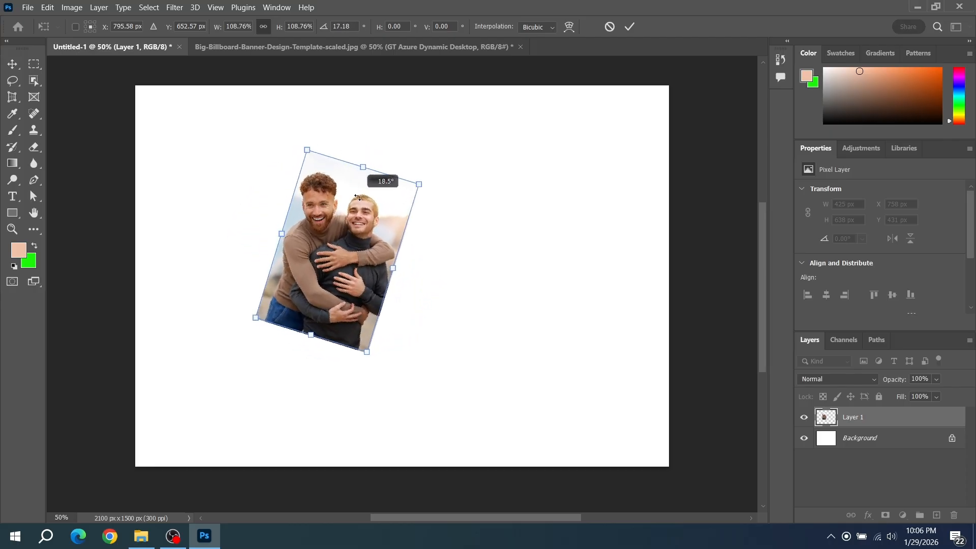
drag(363, 201, 333, 204)
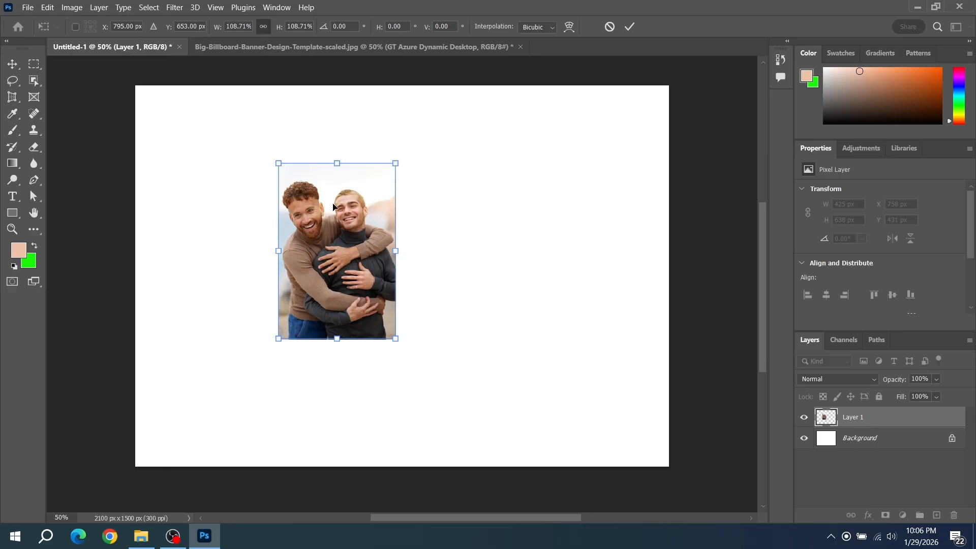
Skew the photo by shifting its upper corners and upper edge sideways, forming a right-leaning parallelogram with a horizontal skew of about -13.9°.
right_click(349, 187)
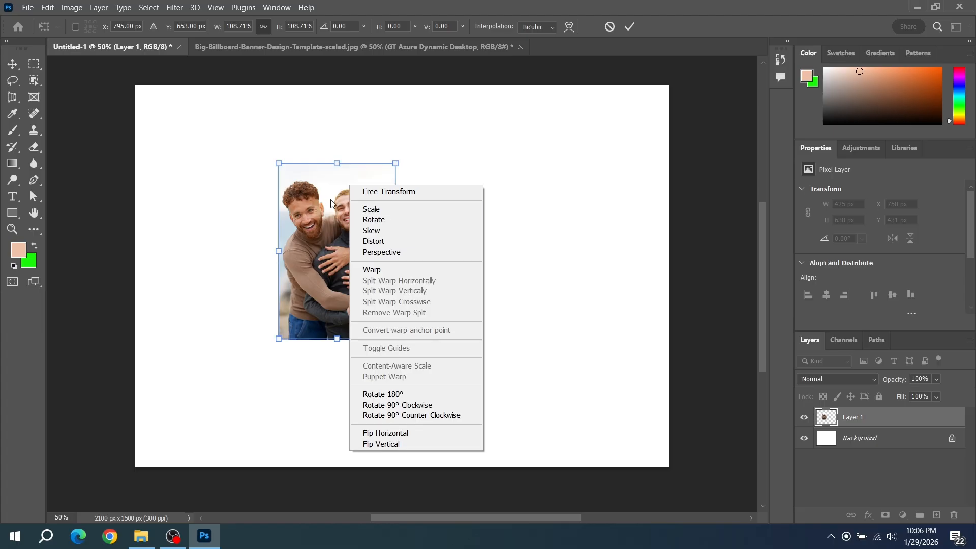
right_click(315, 181)
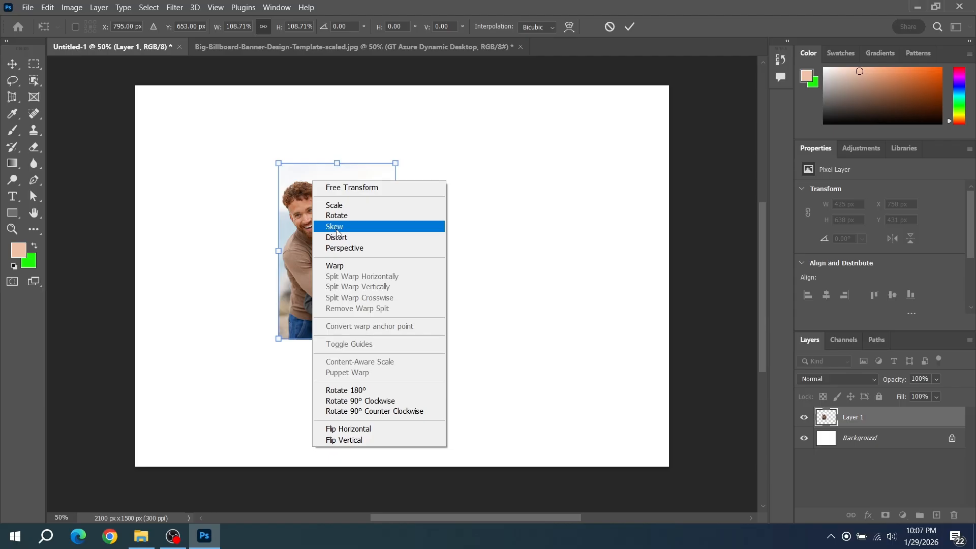
click(336, 232)
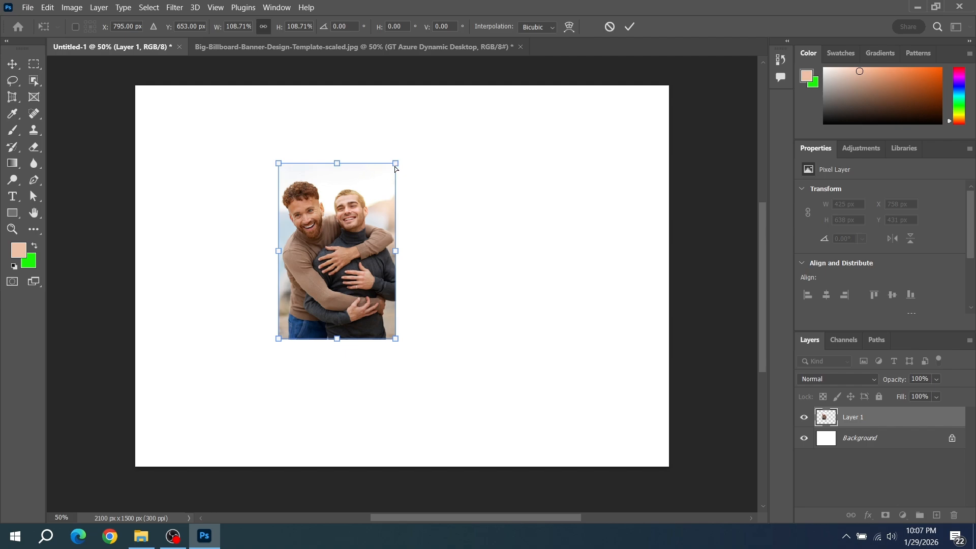
drag(395, 168, 435, 164)
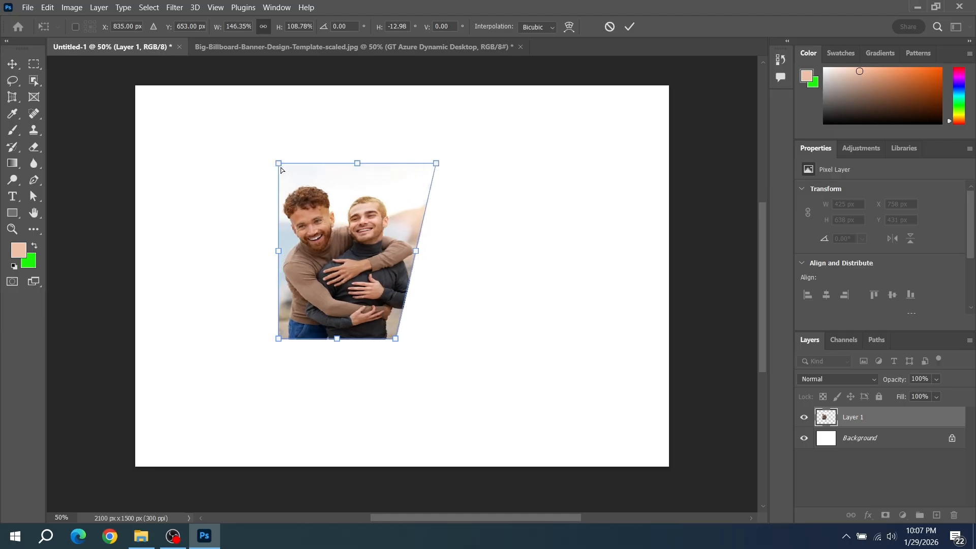
drag(281, 170, 317, 173)
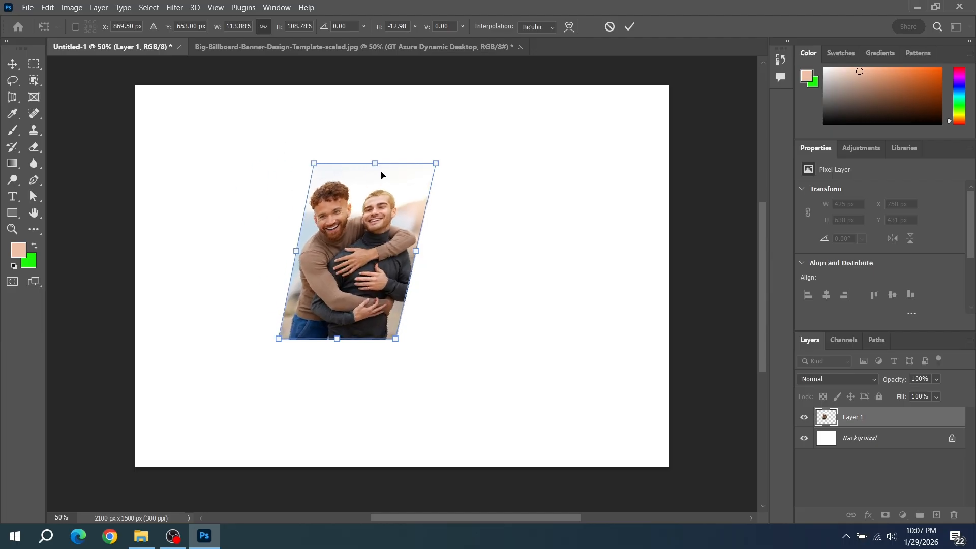
drag(373, 163, 376, 161)
click(376, 163)
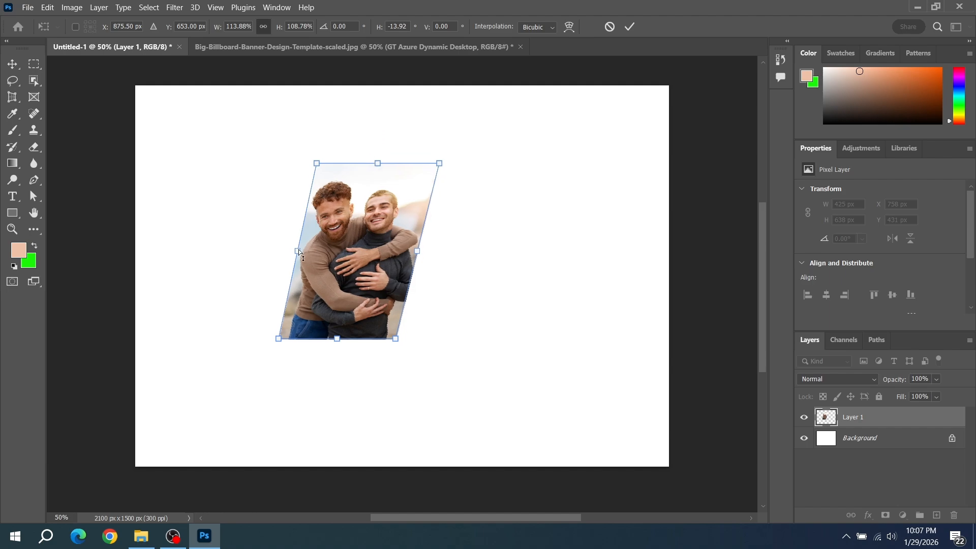
Skew the photo's bottom-left and top-right corners inward so the shape tapers toward its base.
click(279, 339)
drag(279, 340, 337, 354)
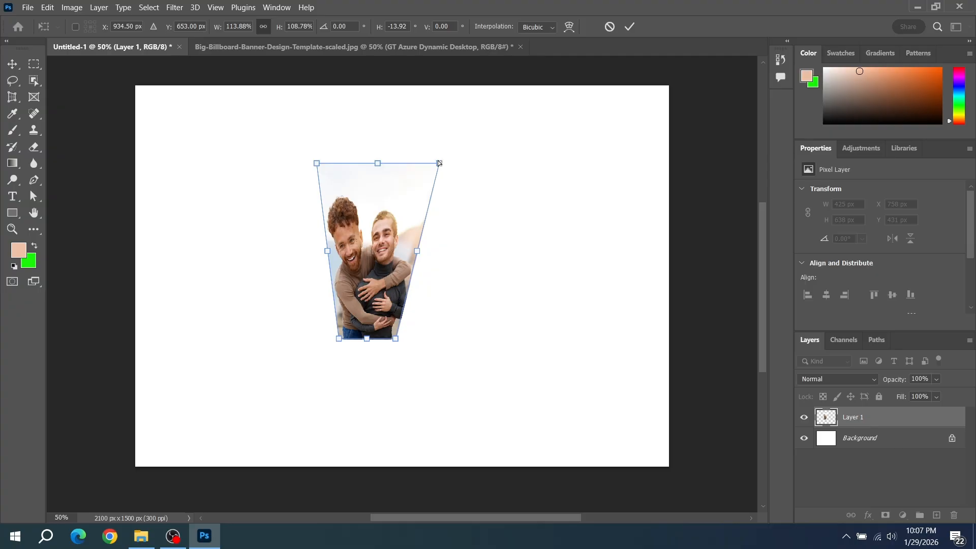
drag(439, 164, 421, 164)
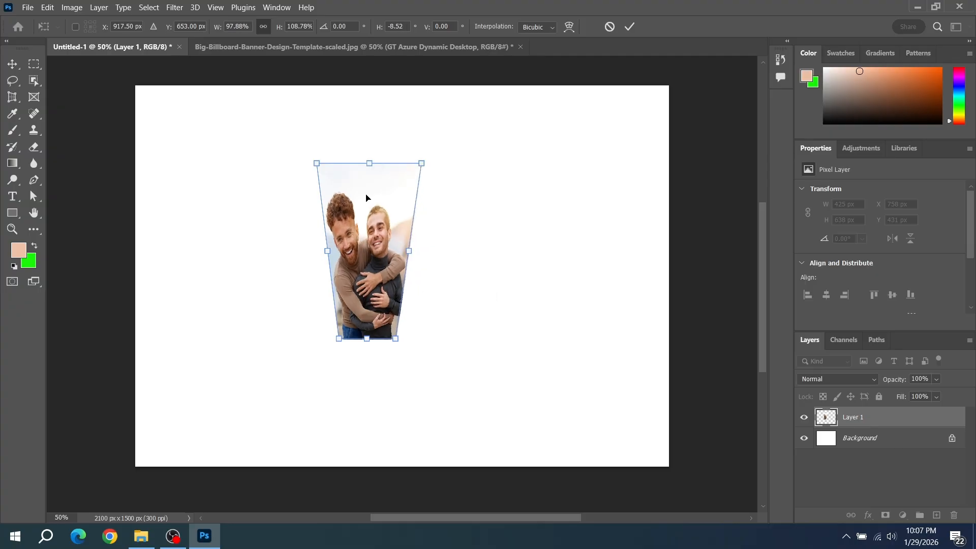
Undo the skew, rotation and scaling of the photo to restore its original 100% shape.
right_click(380, 174)
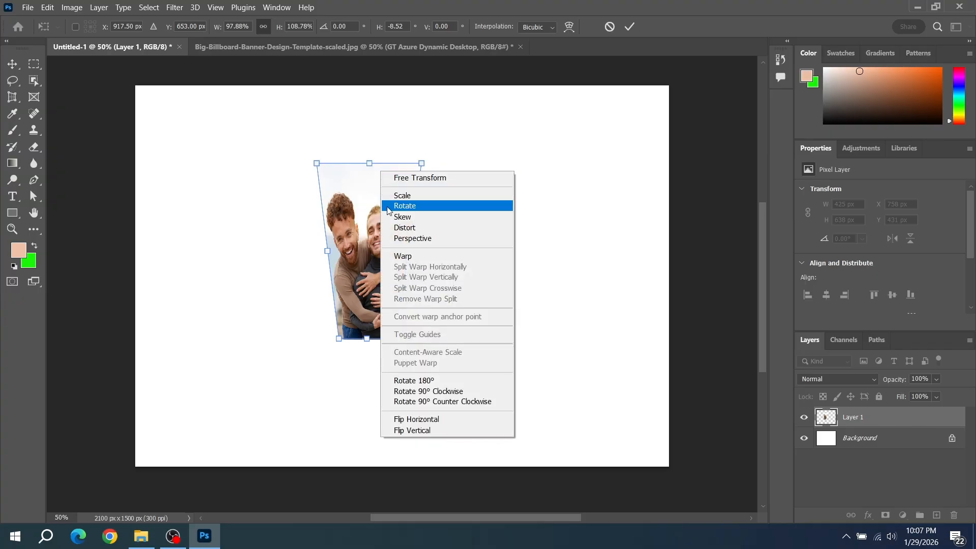
click(393, 232)
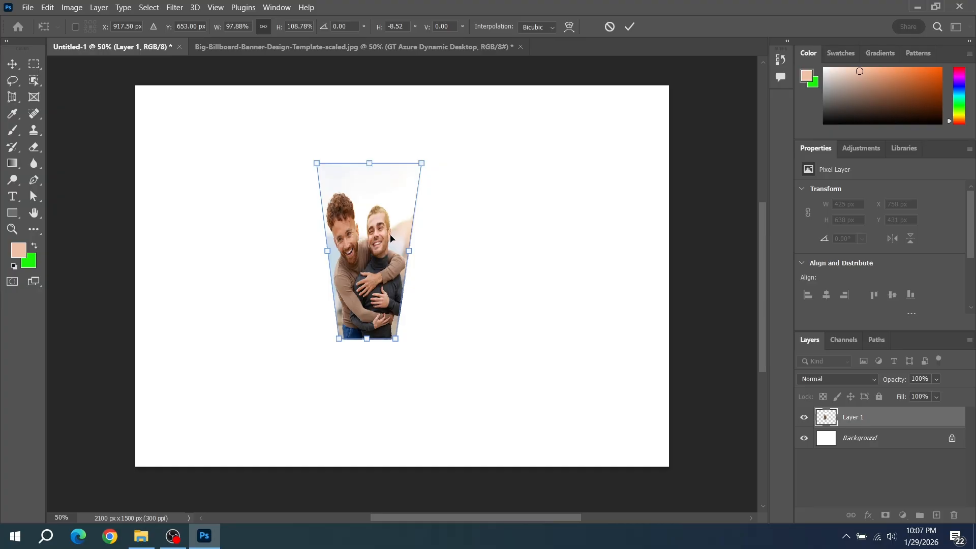
key(ctrl+z)
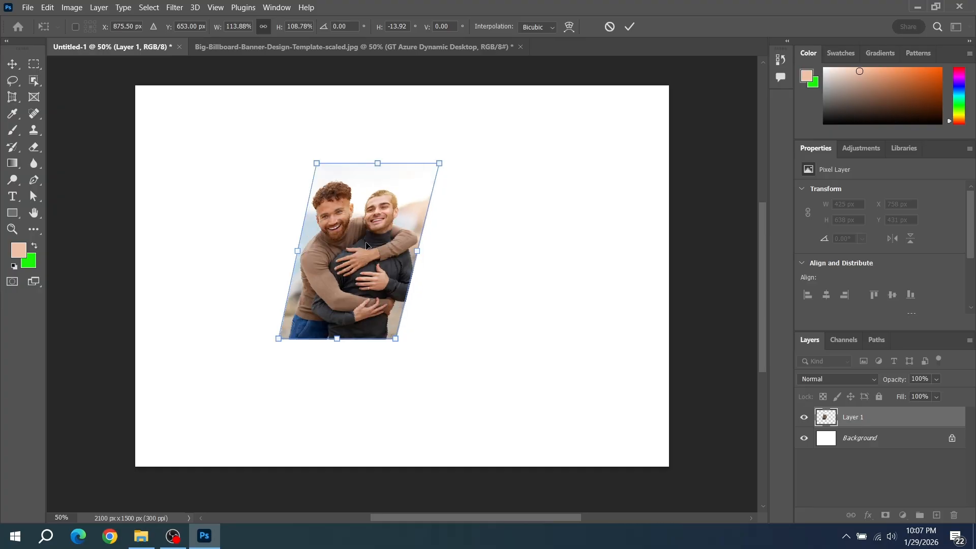
key(ctrl+z)
key(ctrl+z)
key(ctrl+z)
key(ctrl+z)
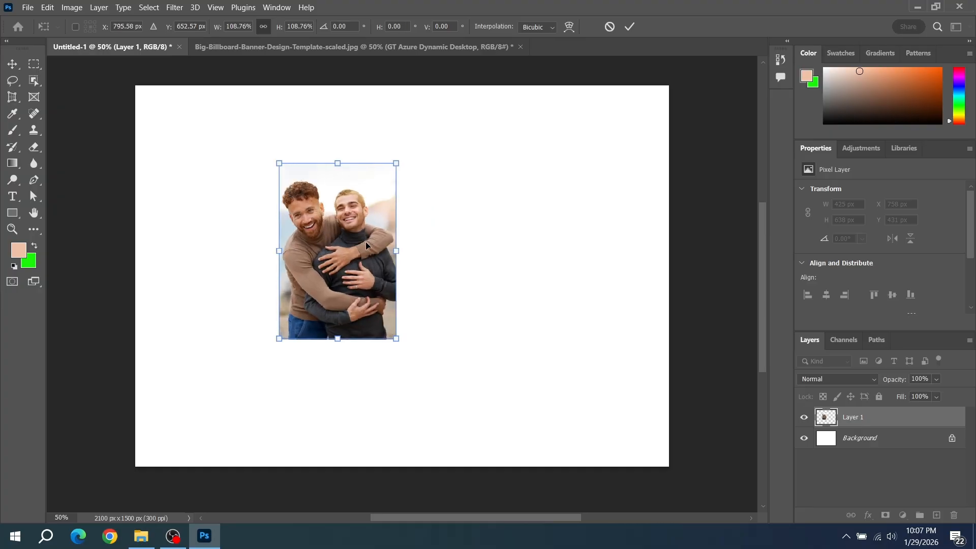
key(ctrl+z)
key(ctrl+z)
key(ctrl+z)
key(ctrl+z)
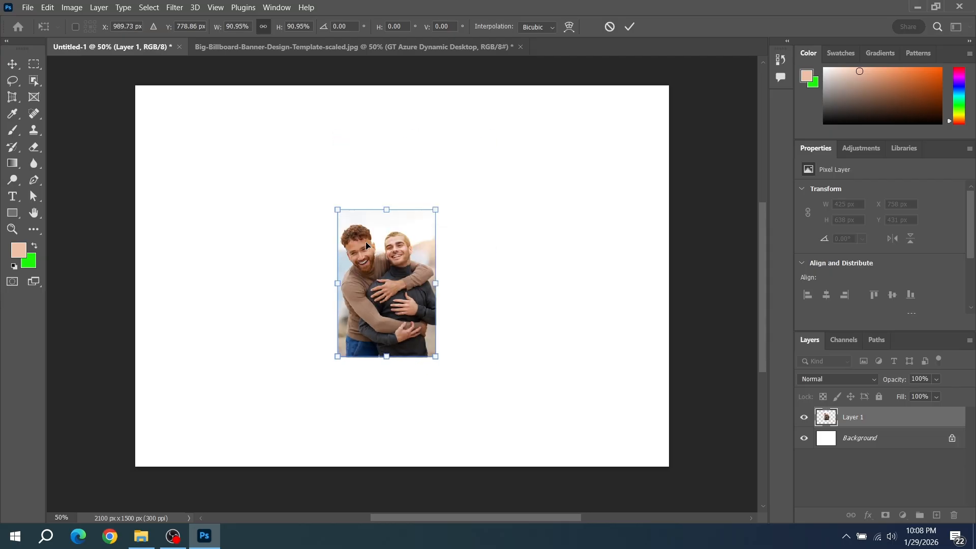
Distort the photo, moving its top-right corner inward and down and its top-left corner outward and down, to about 53% height.
right_click(353, 215)
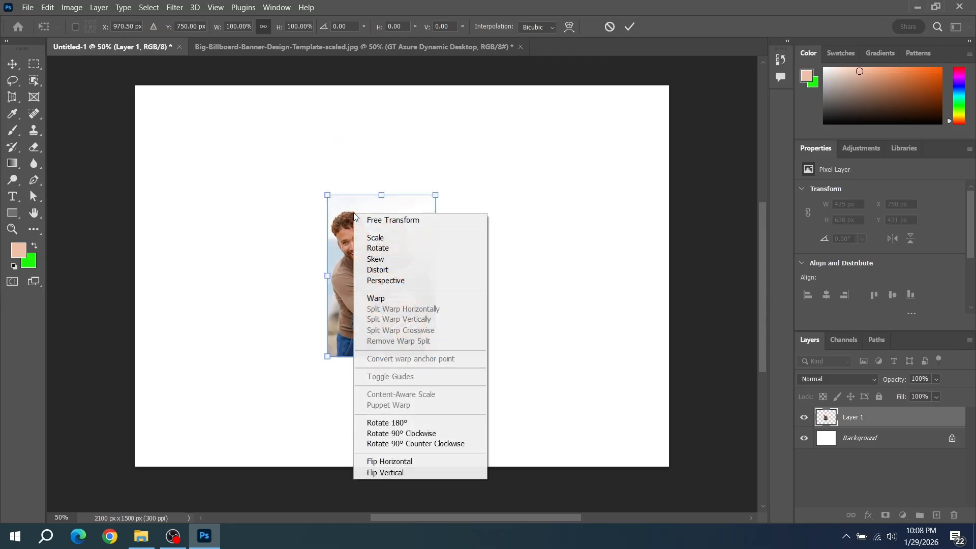
click(376, 270)
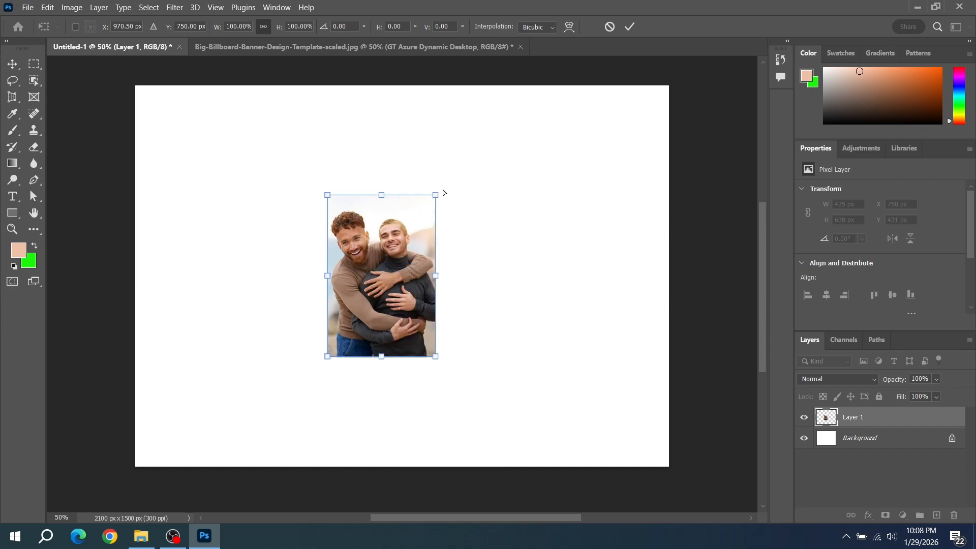
drag(435, 195, 419, 209)
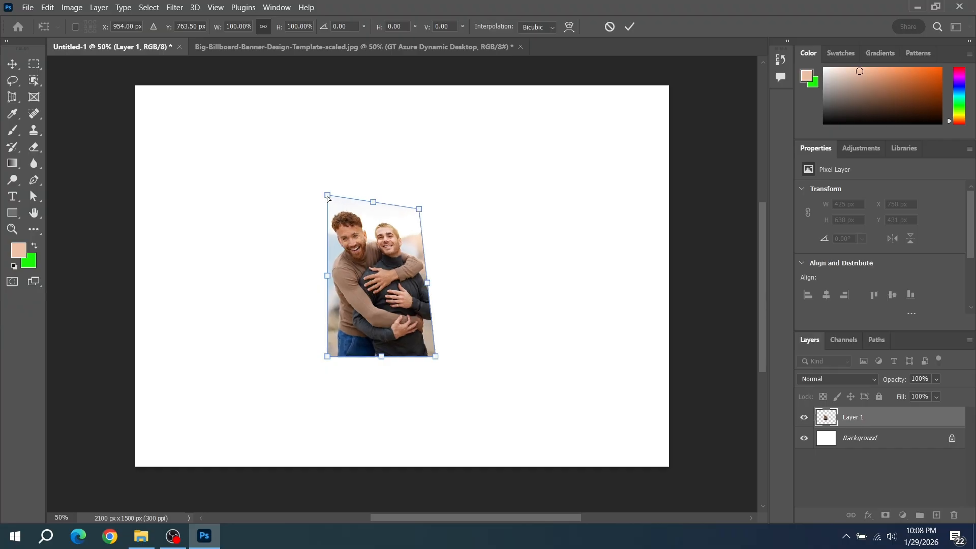
drag(327, 197, 282, 303)
drag(420, 208, 416, 274)
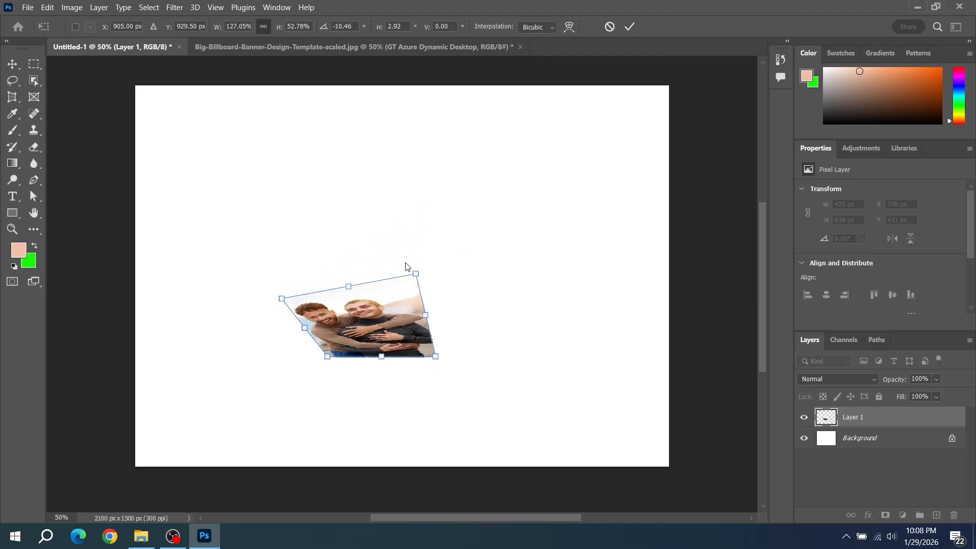
Switch to the billboard banner document and start Free Transform on the car image layer GT Azure Dynamic Desktop.
click(422, 48)
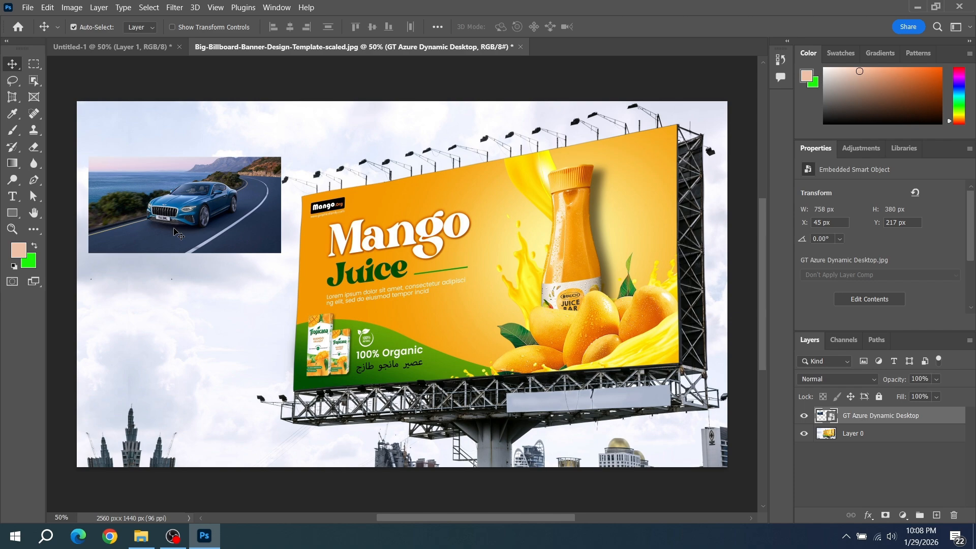
right_click(12, 64)
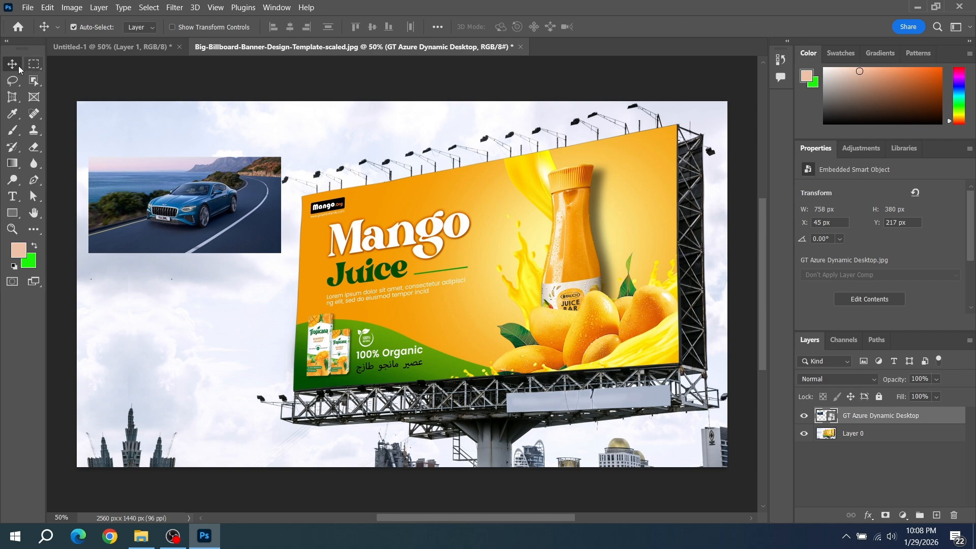
click(160, 205)
key(ctrl)
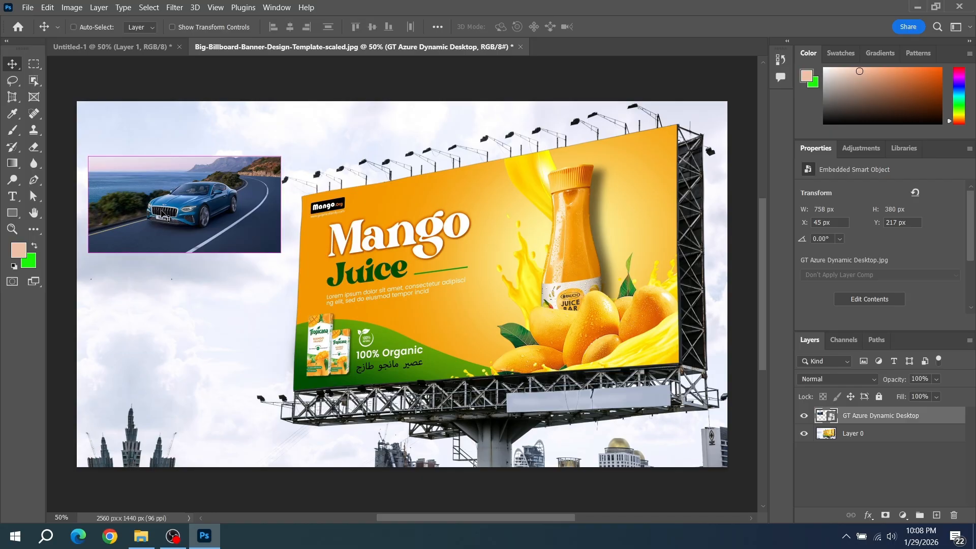
key(ctrl+t)
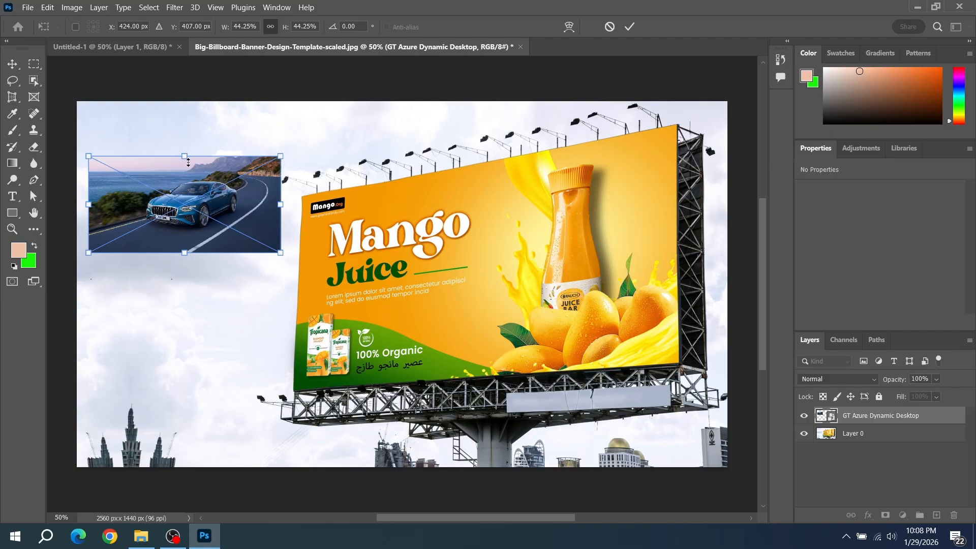
click(252, 333)
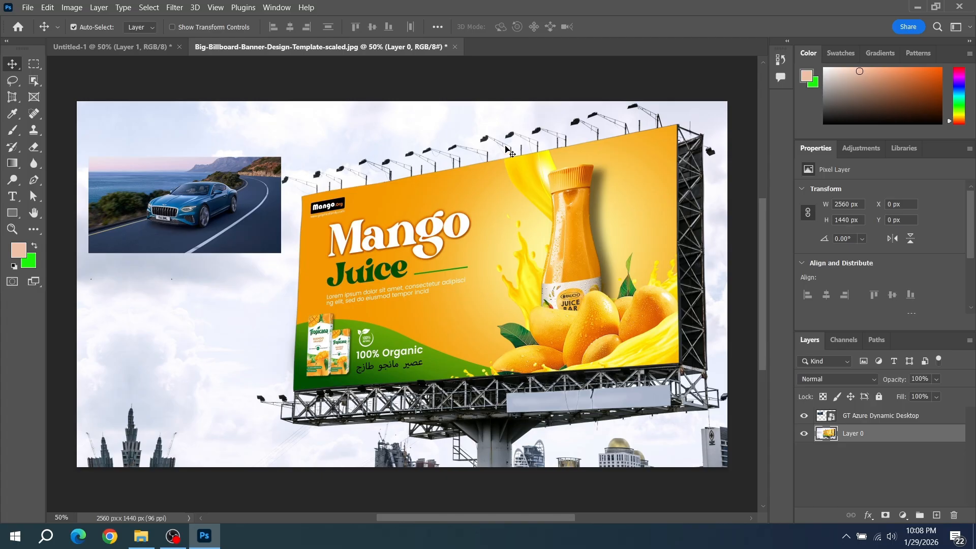
key(ctrl)
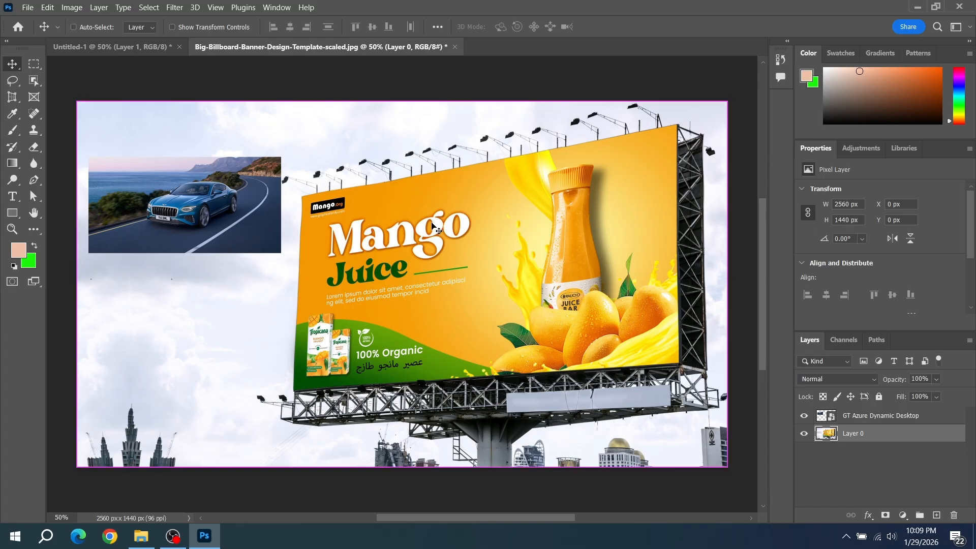
key(ctrl+t)
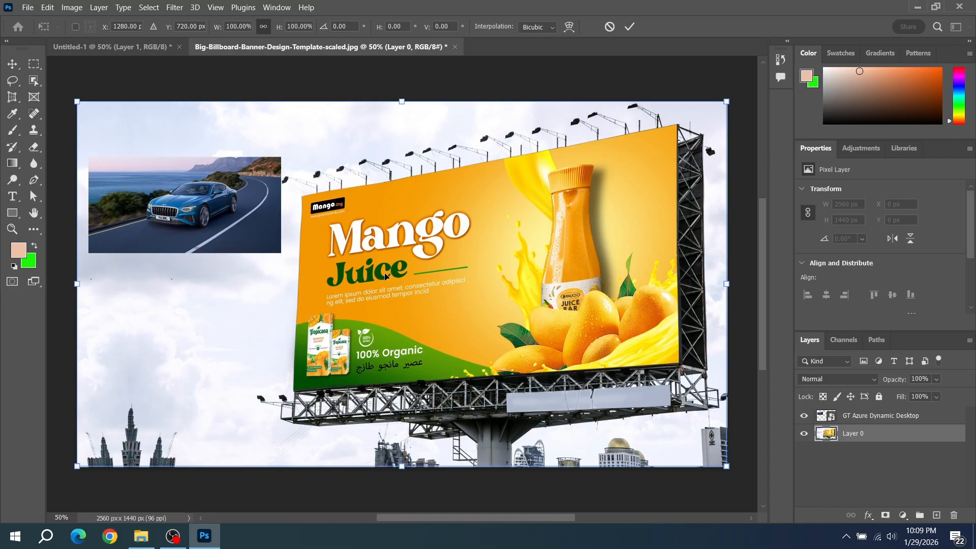
key(Return)
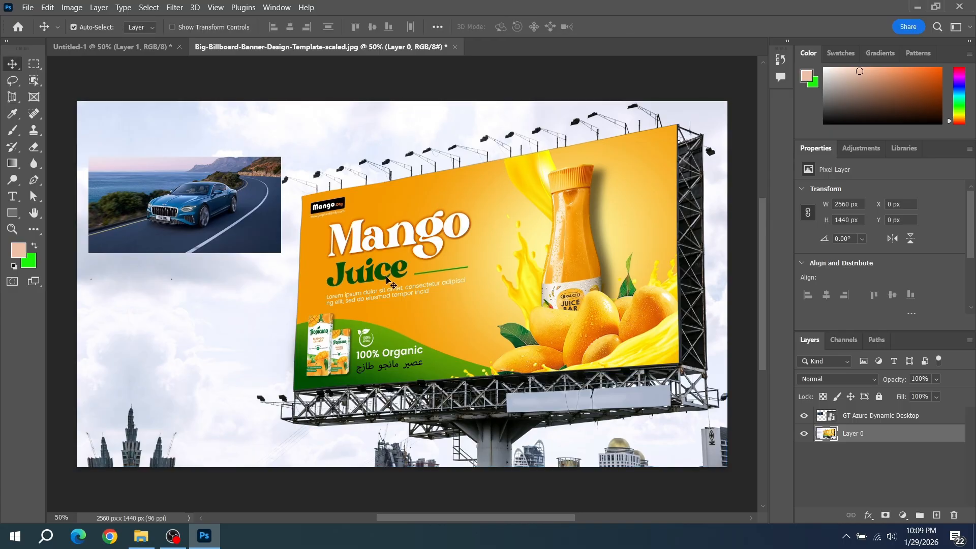
Start a Distort transform on the GT Azure Dynamic Desktop car layer and move the image onto the left part of the billboard.
ctrl+click(168, 219)
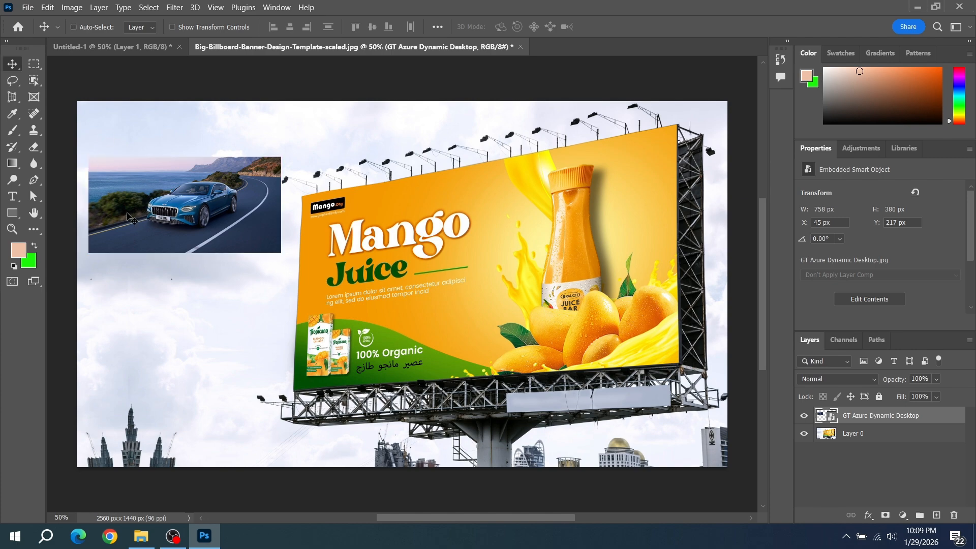
key(ctrl+t)
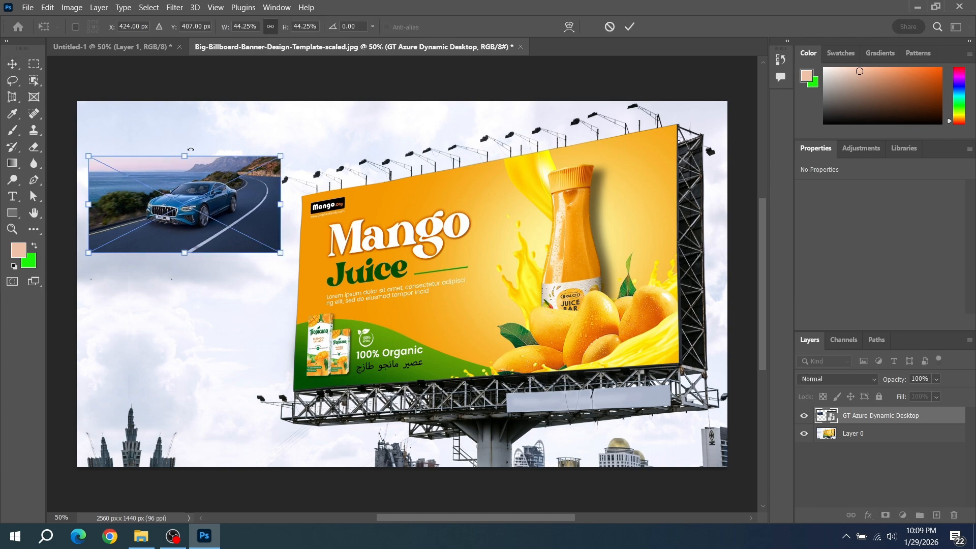
right_click(182, 177)
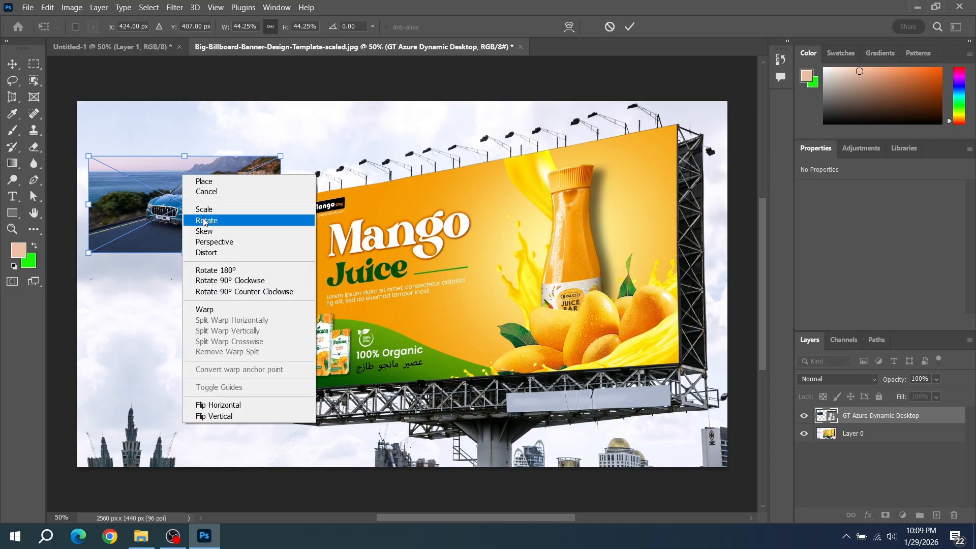
click(212, 254)
drag(207, 216, 383, 262)
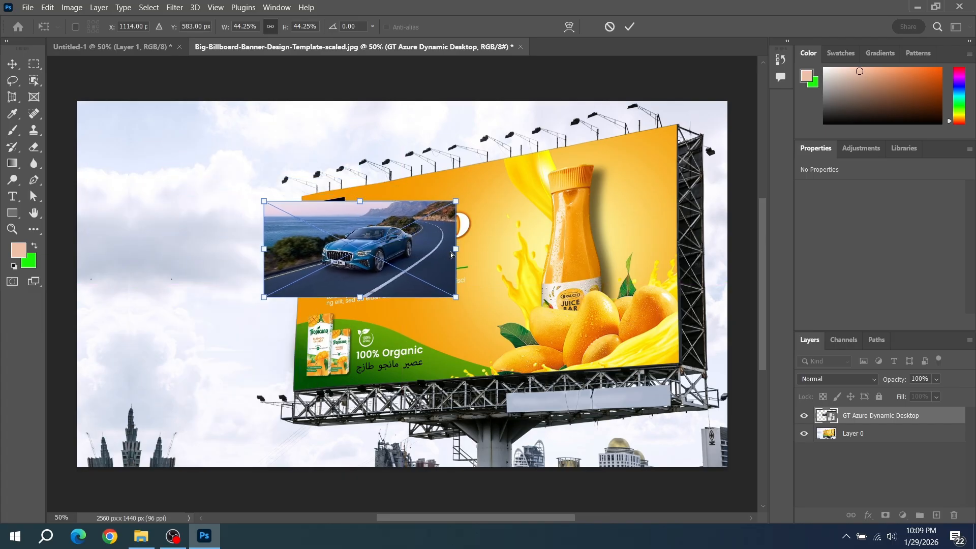
Distort the car image so its four corners match the corners of the billboard panel, and apply the transform.
drag(456, 200, 680, 124)
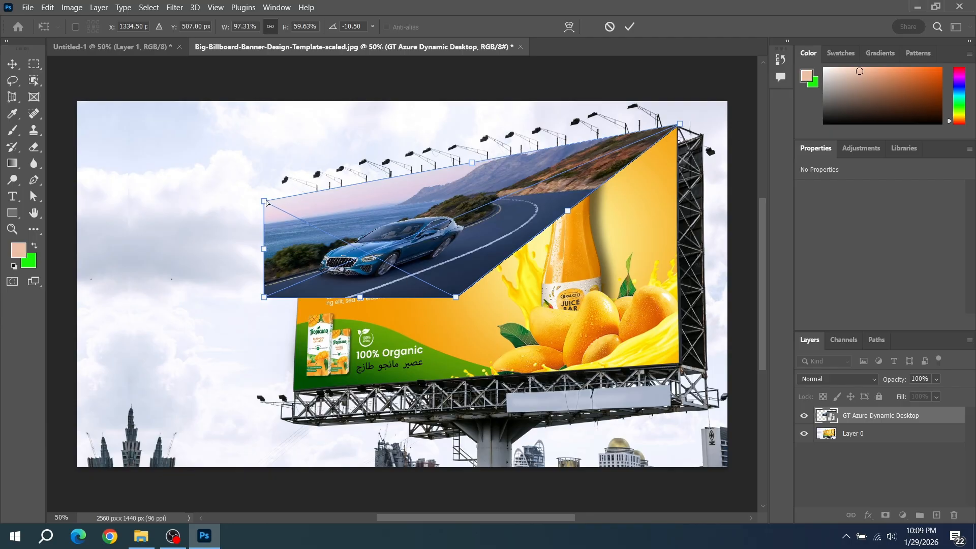
drag(266, 203, 301, 195)
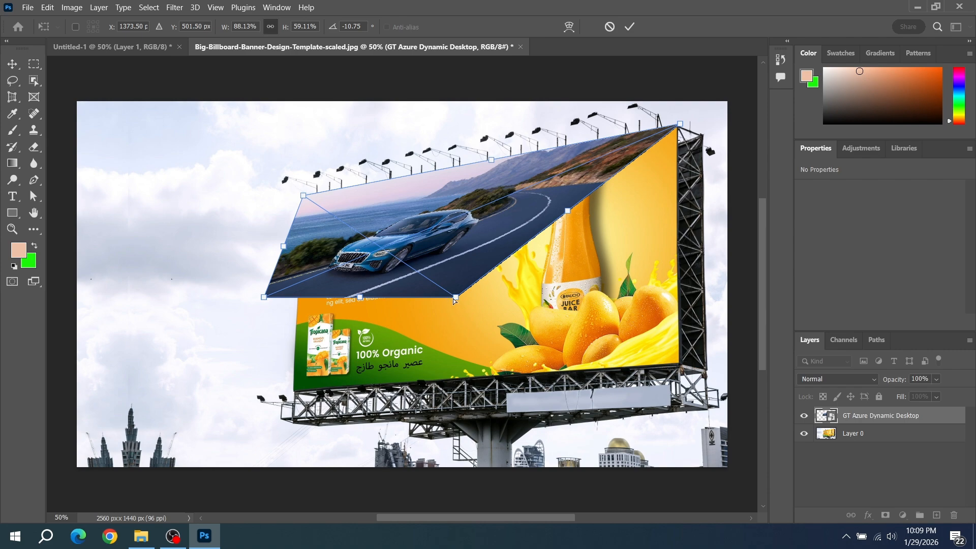
drag(455, 298, 678, 364)
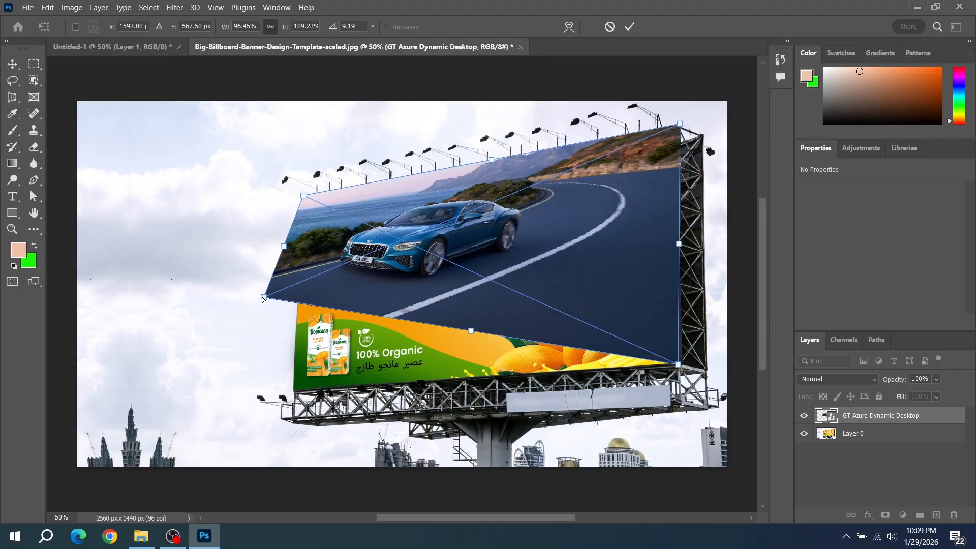
drag(260, 301, 289, 396)
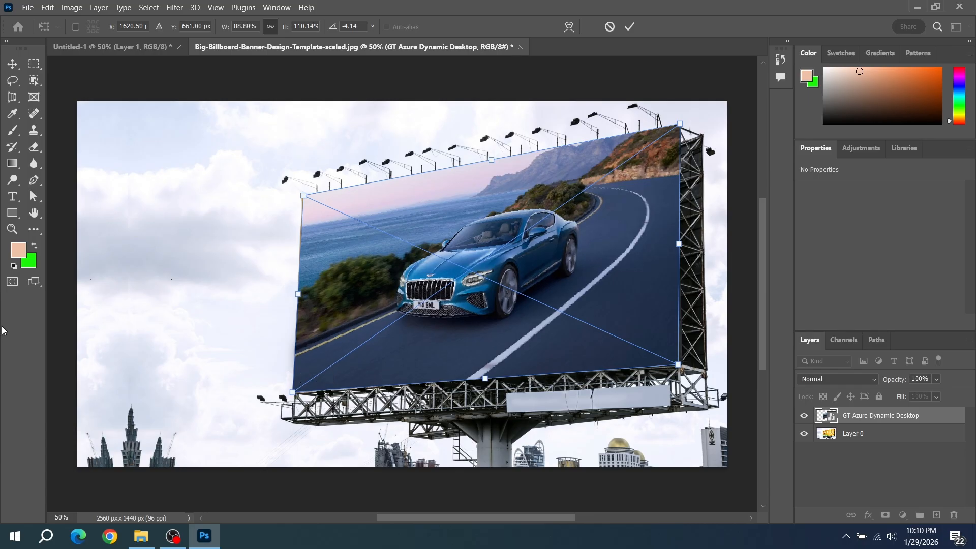
click(629, 27)
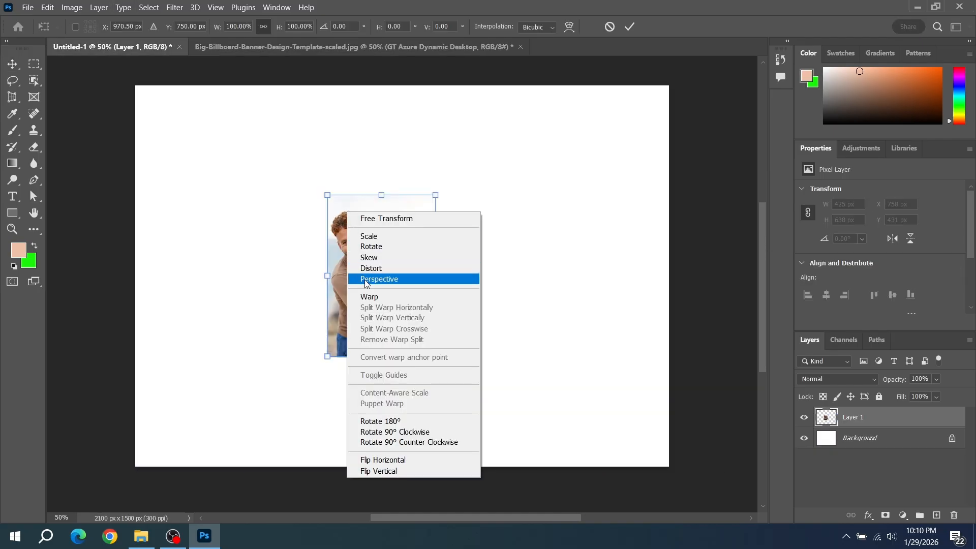
Transform the photo in Untitled-1 with Perspective, widening its top edge to about 162% and shortening both side edges from the bottom corners.
click(369, 279)
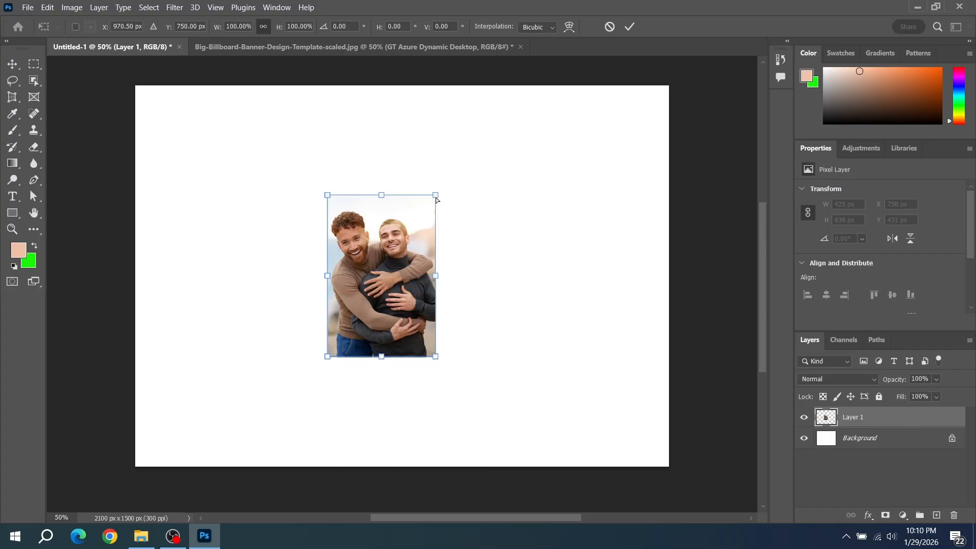
drag(435, 198, 414, 198)
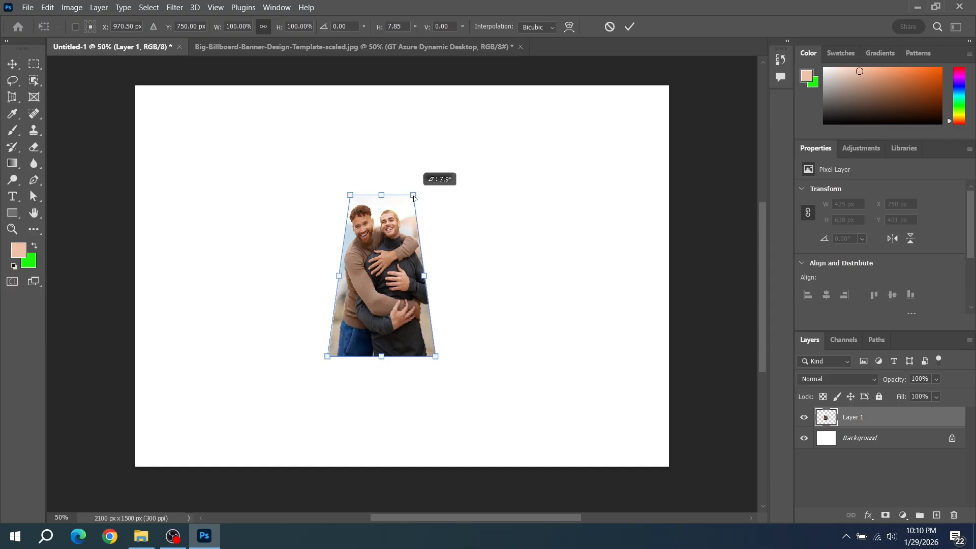
drag(412, 198, 469, 207)
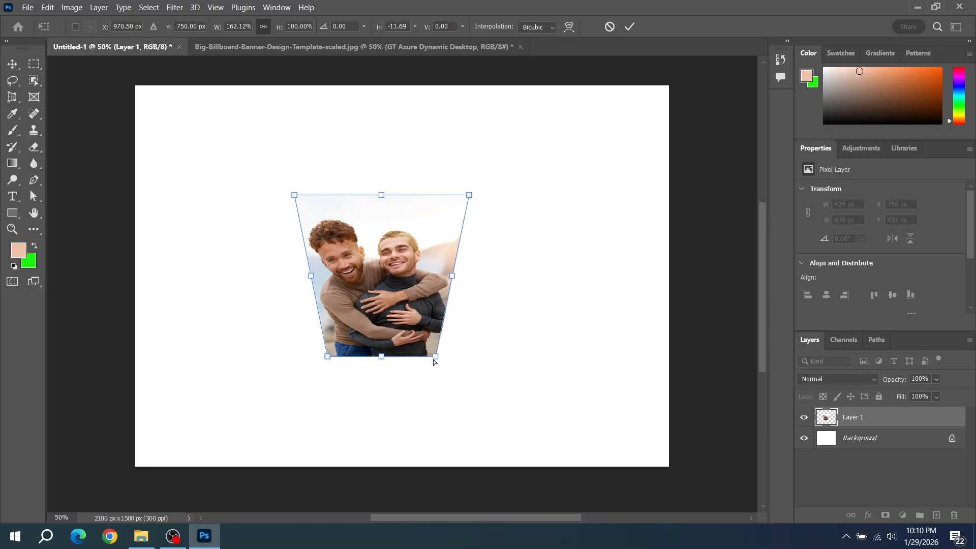
drag(435, 360, 446, 325)
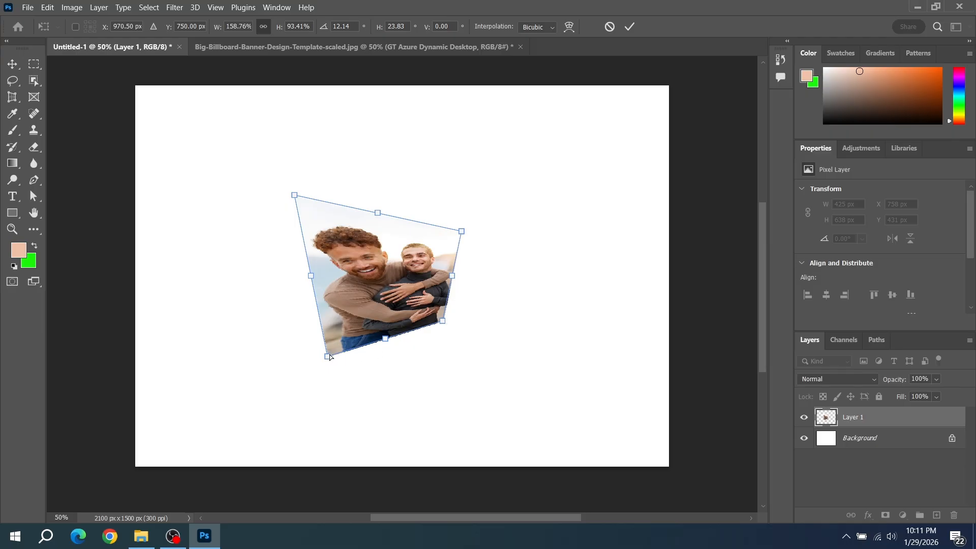
drag(327, 358, 322, 332)
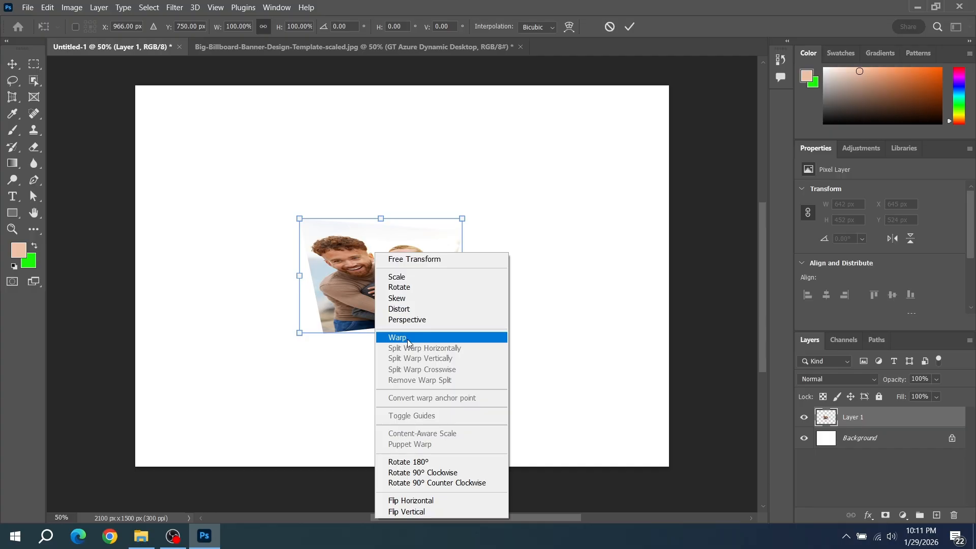
Warp the photo, bulging its top edge upward, curving its left and bottom edges and bending its right edge inward, and apply the warp.
click(402, 338)
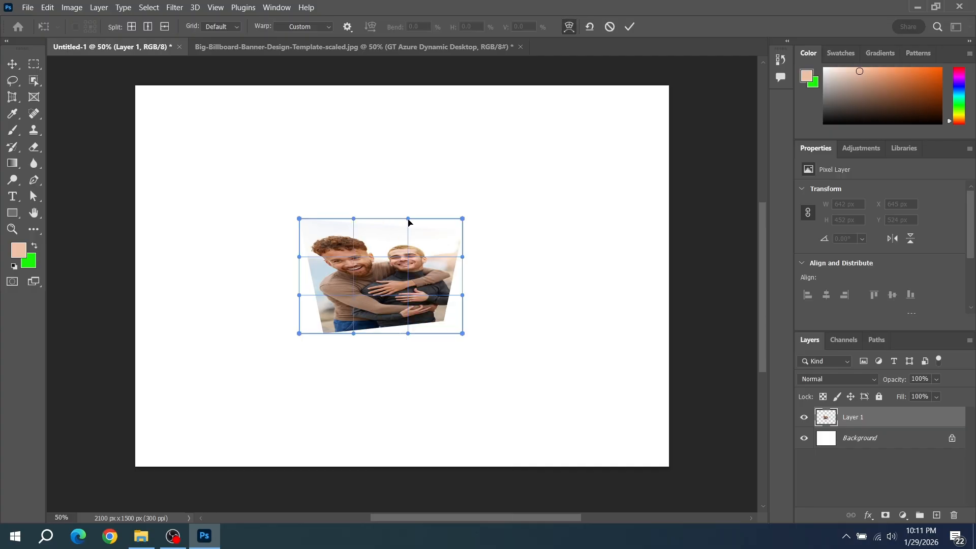
drag(408, 222, 407, 208)
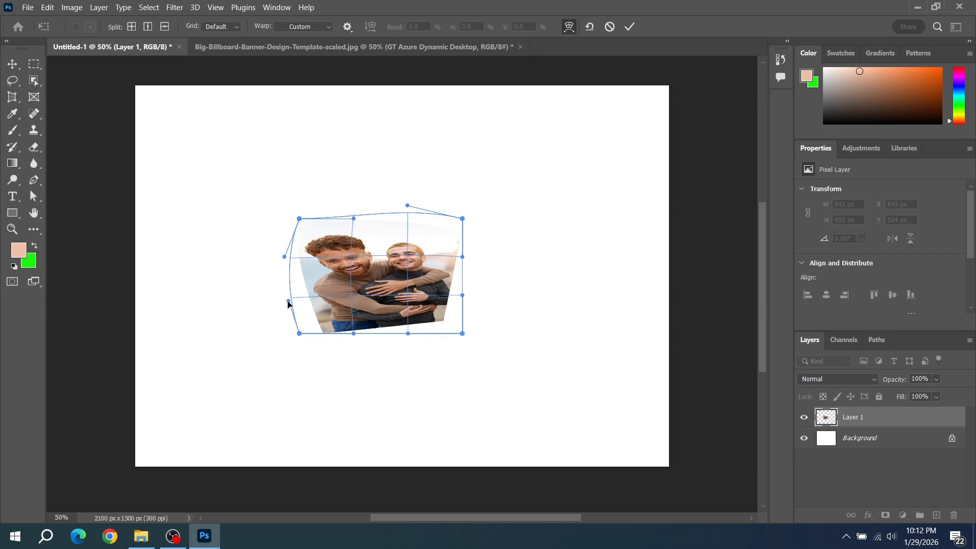
drag(287, 301, 415, 339)
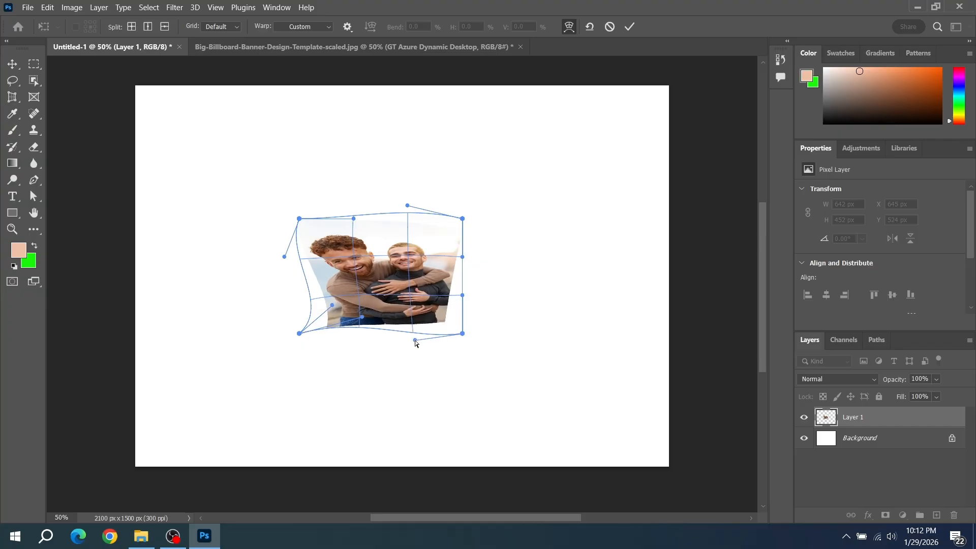
drag(463, 296, 445, 295)
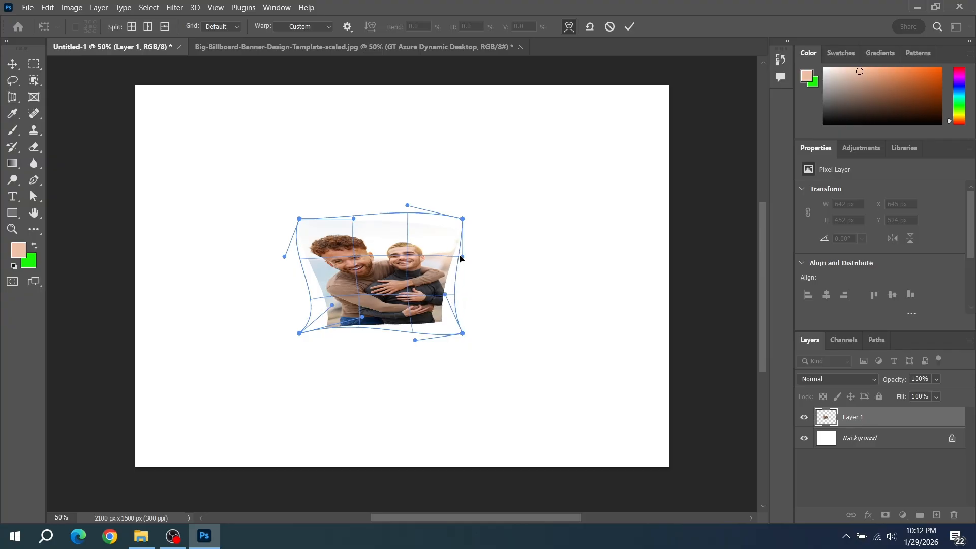
drag(460, 258, 449, 257)
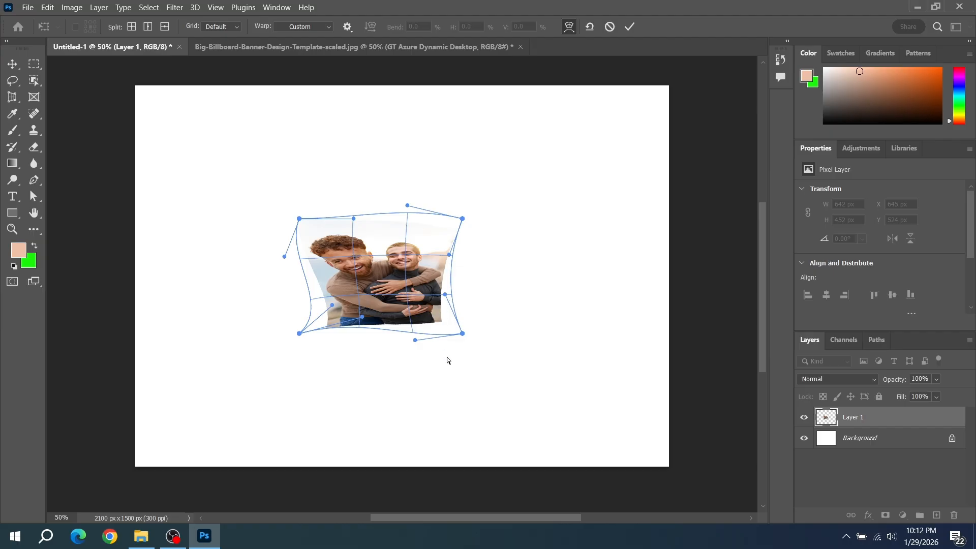
key(Return)
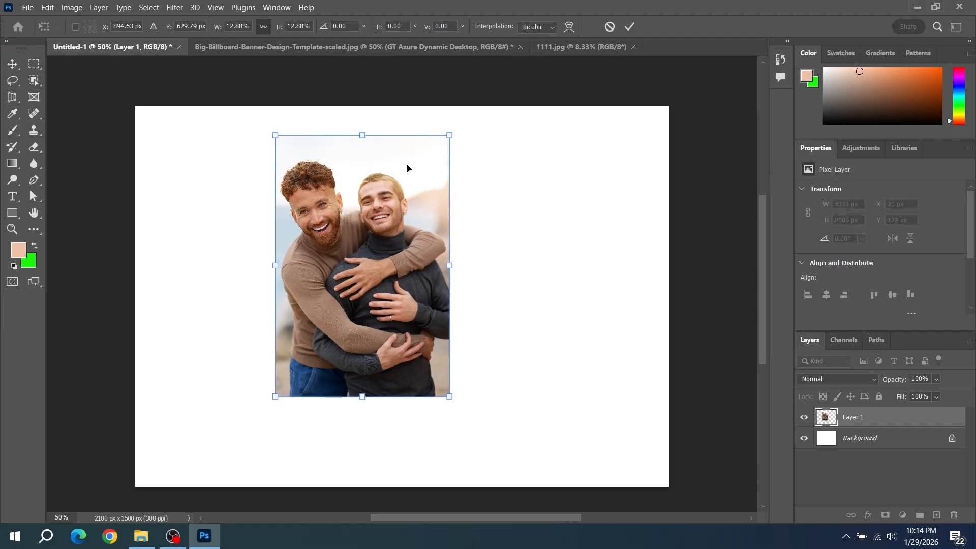
Try rotating the photo by 180° and undo the rotation.
right_click(407, 168)
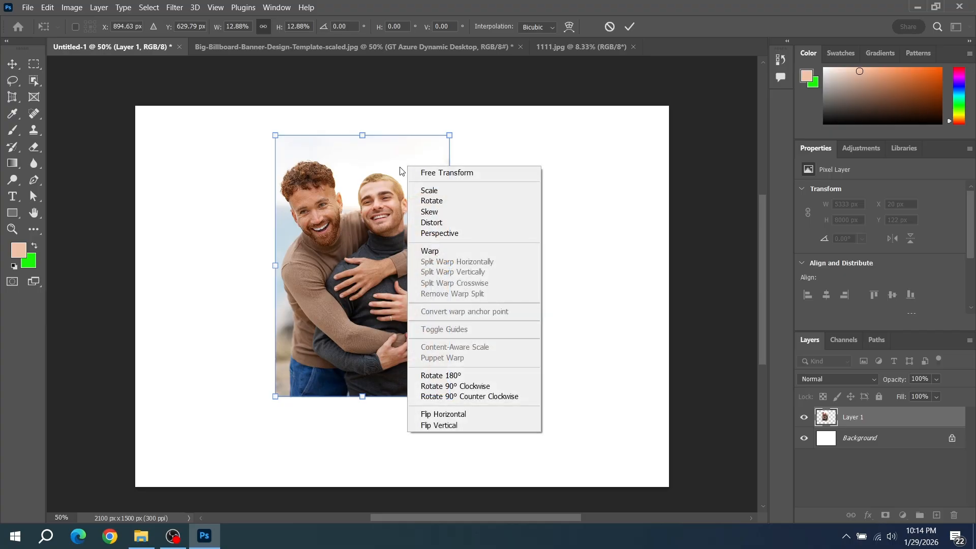
click(444, 374)
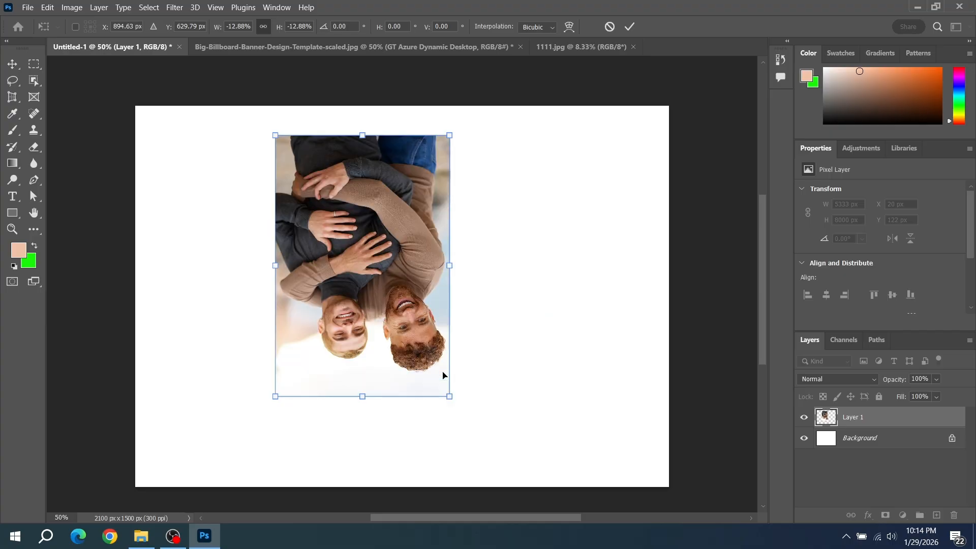
right_click(382, 245)
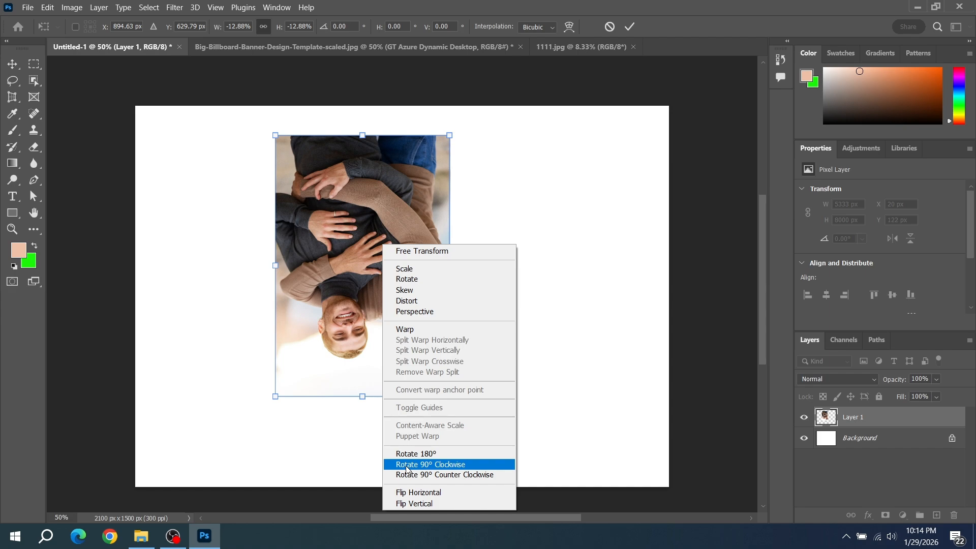
click(309, 394)
key(ctrl+z)
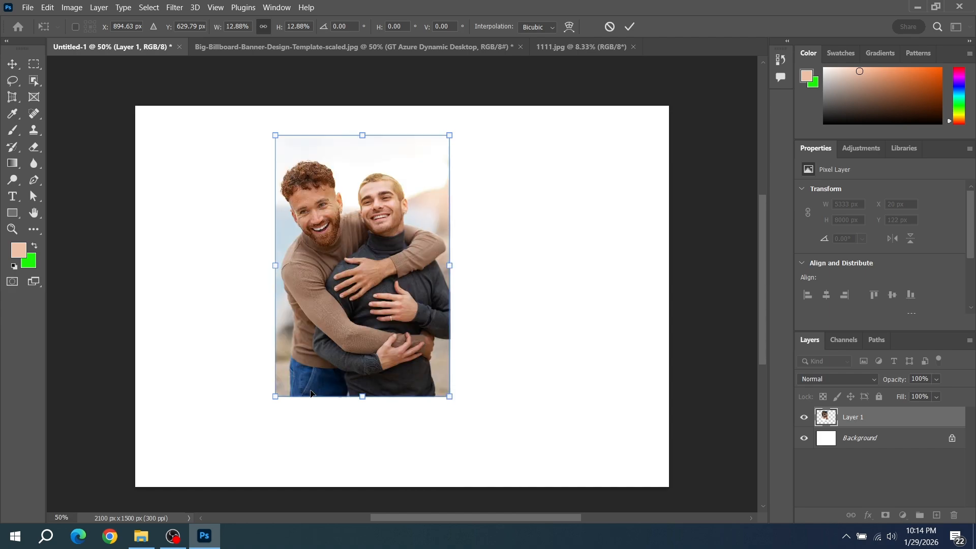
Try rotating the photo 90° clockwise and undo the rotation.
right_click(332, 268)
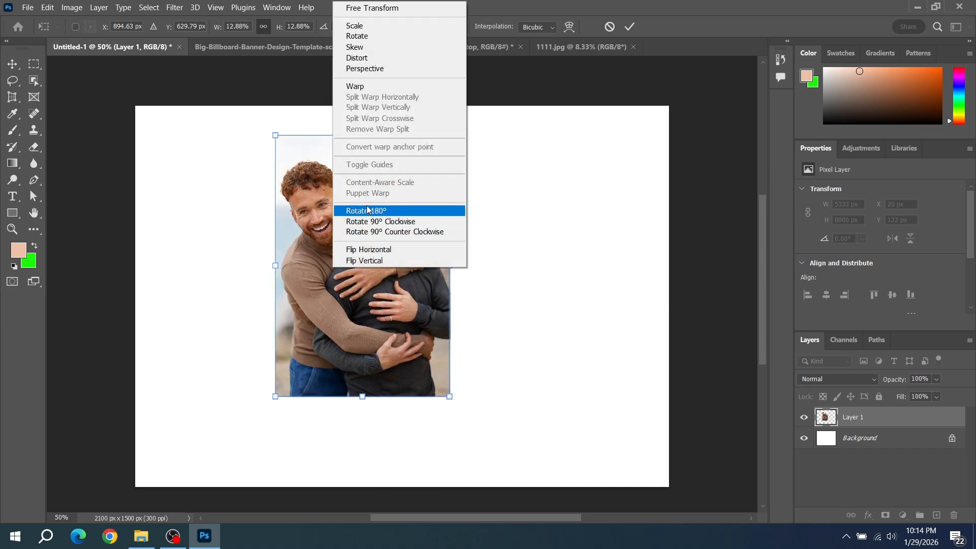
click(366, 220)
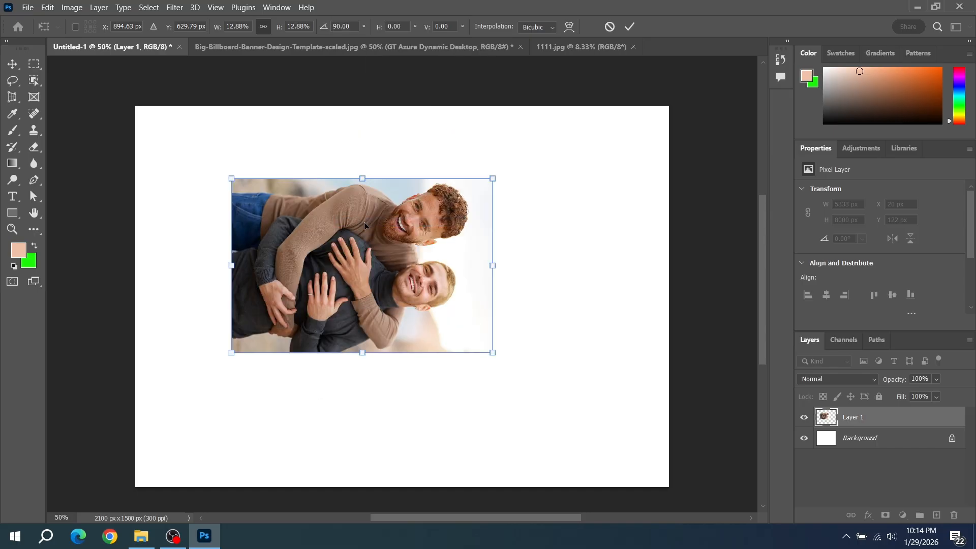
key(ctrl+z)
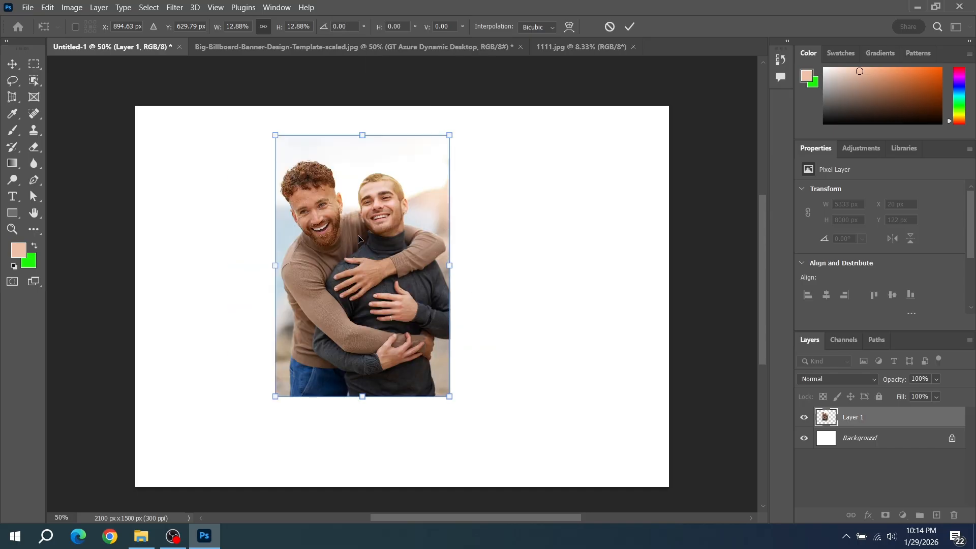
Try rotating the photo 90° counterclockwise and undo the rotation.
right_click(361, 238)
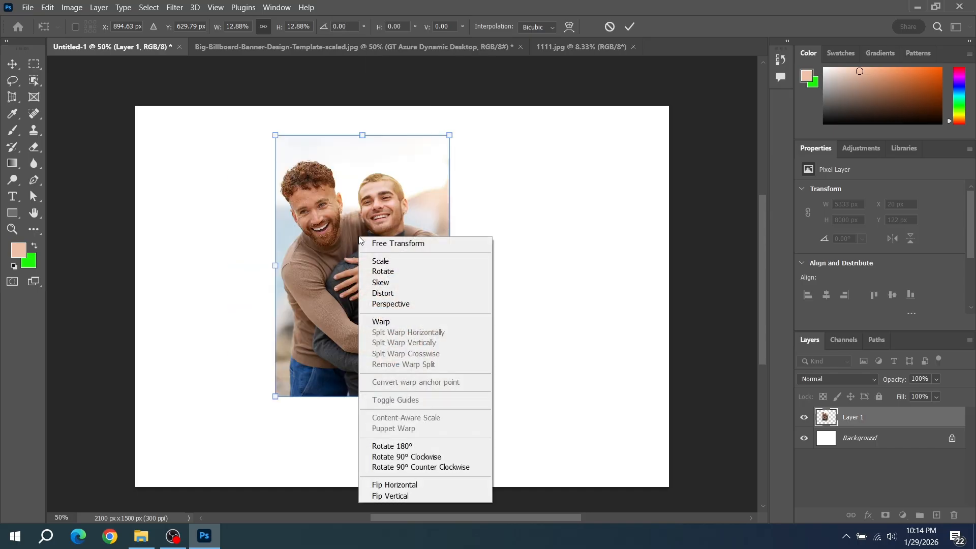
click(390, 467)
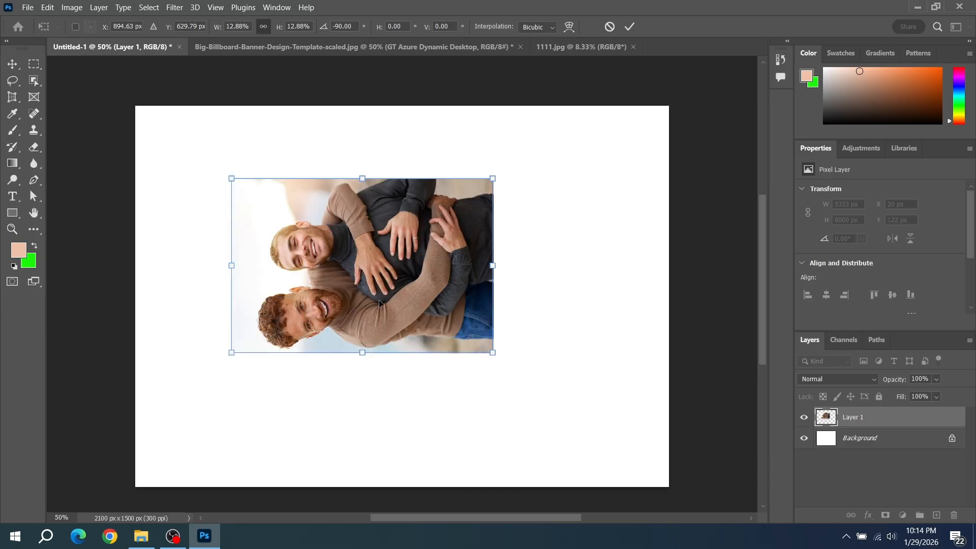
key(ctrl+z)
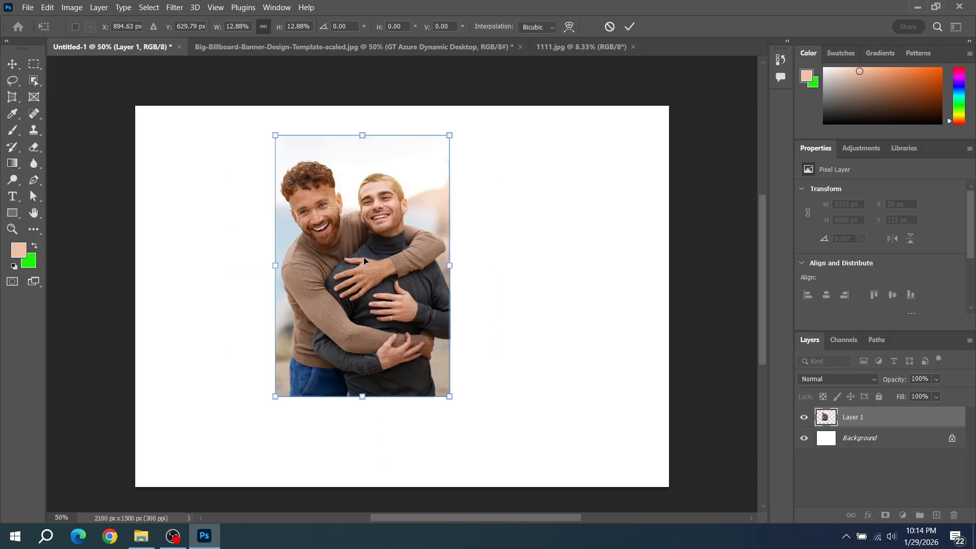
Flip the photo on Layer 1 horizontally and then vertically.
right_click(367, 255)
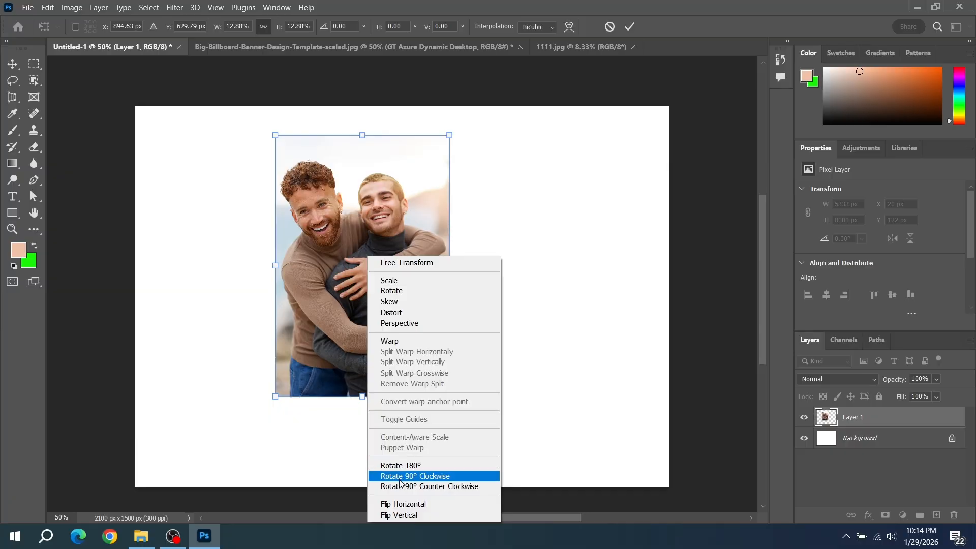
click(391, 505)
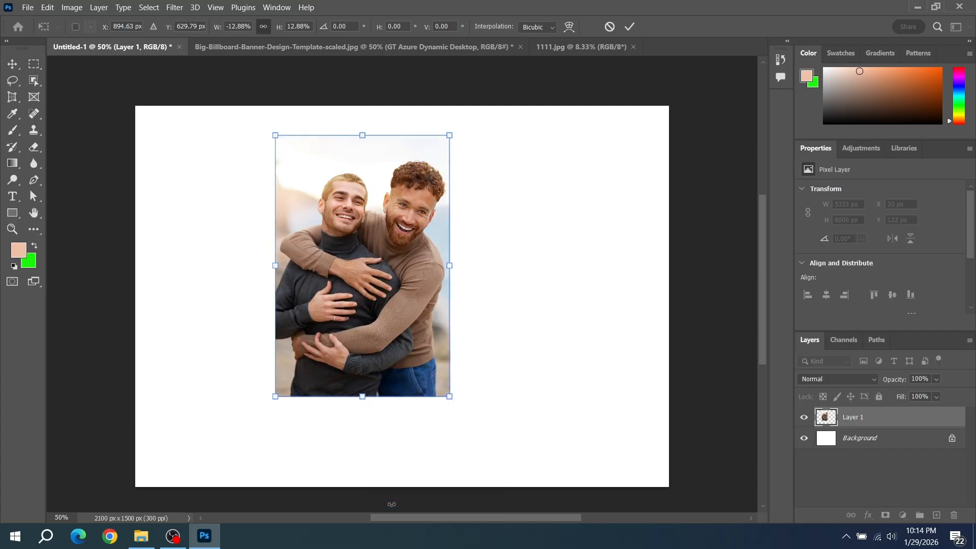
right_click(377, 235)
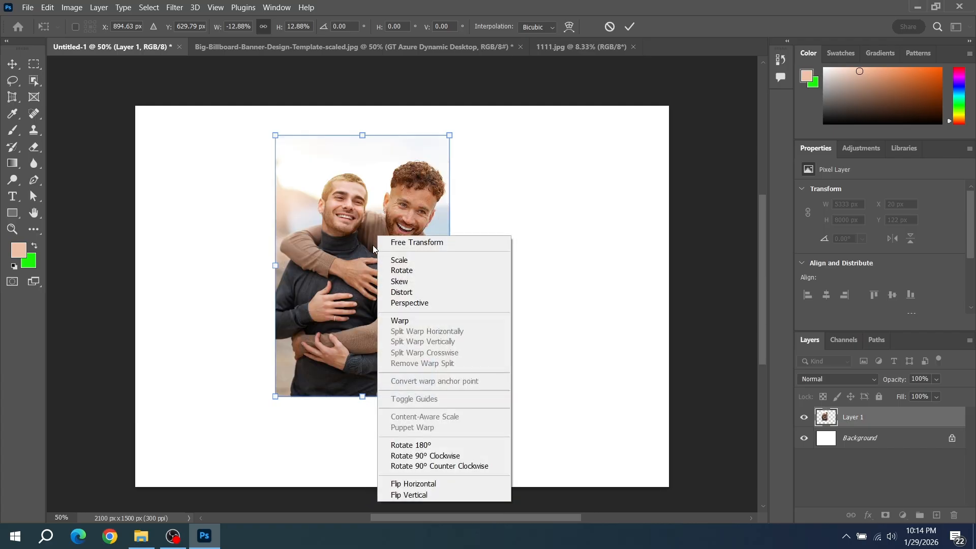
click(427, 496)
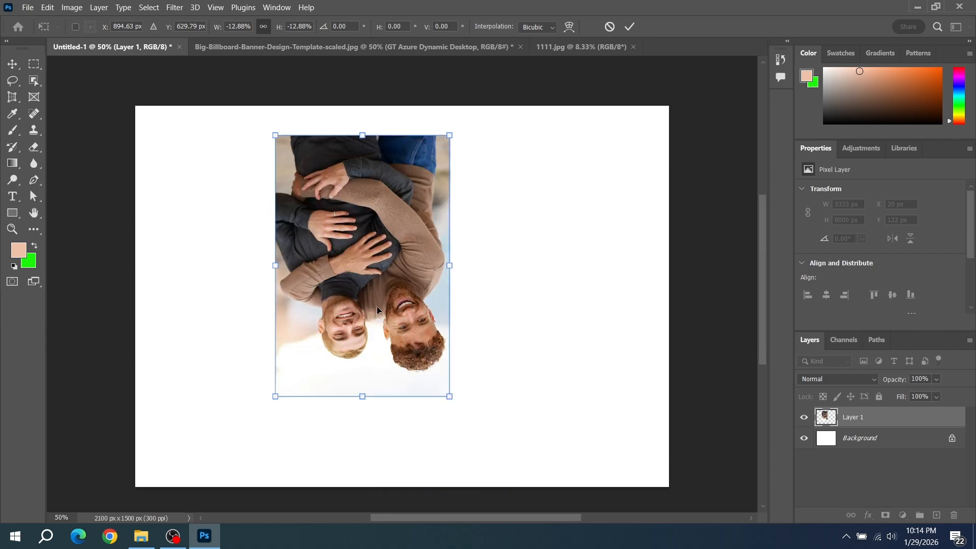